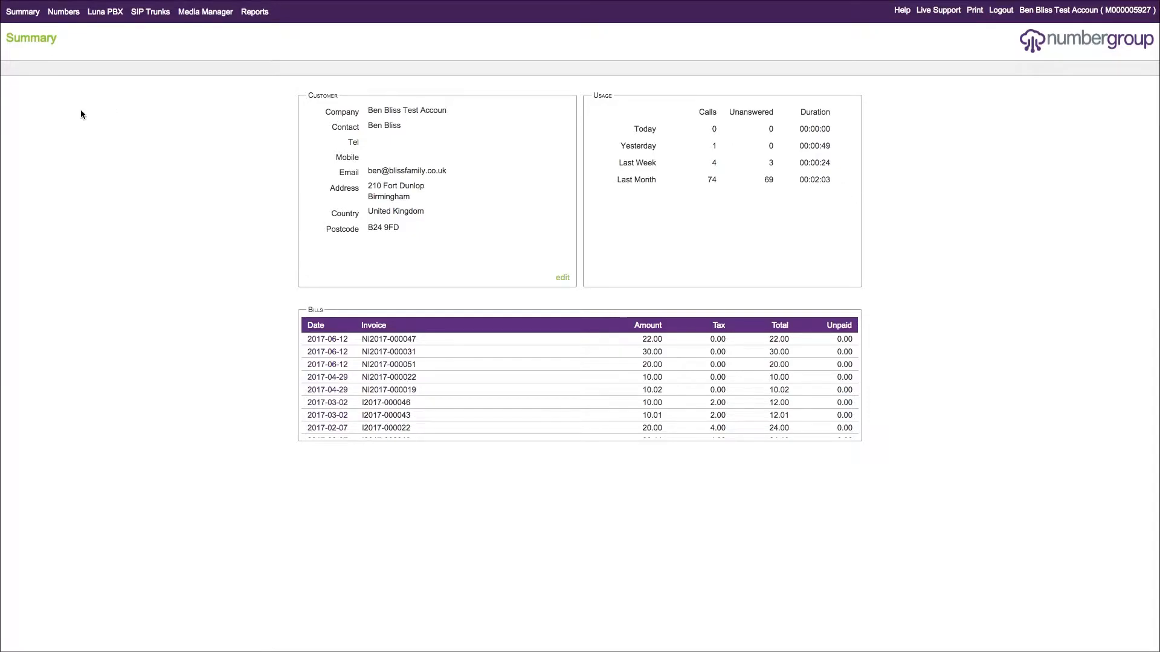
left_click_drag(309, 95, 832, 181)
left_click(826, 184)
Step: Open the settings of the Interop Testing number and set its call recording to all calls
mouse_move(64, 16)
left_click(149, 47)
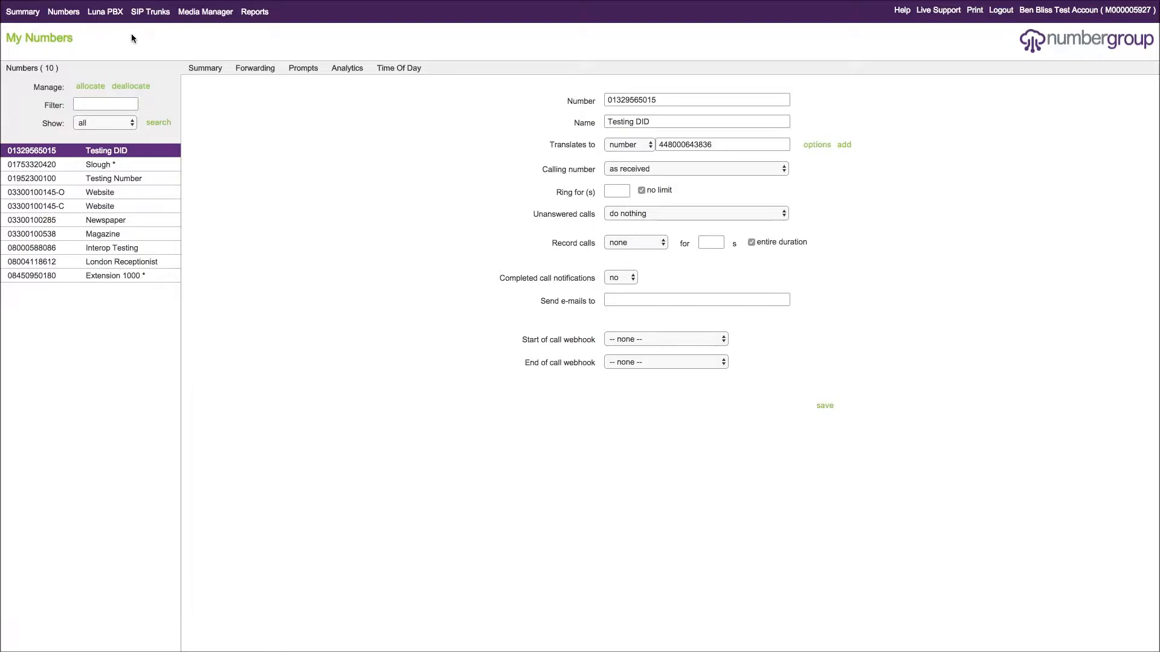
left_click(125, 249)
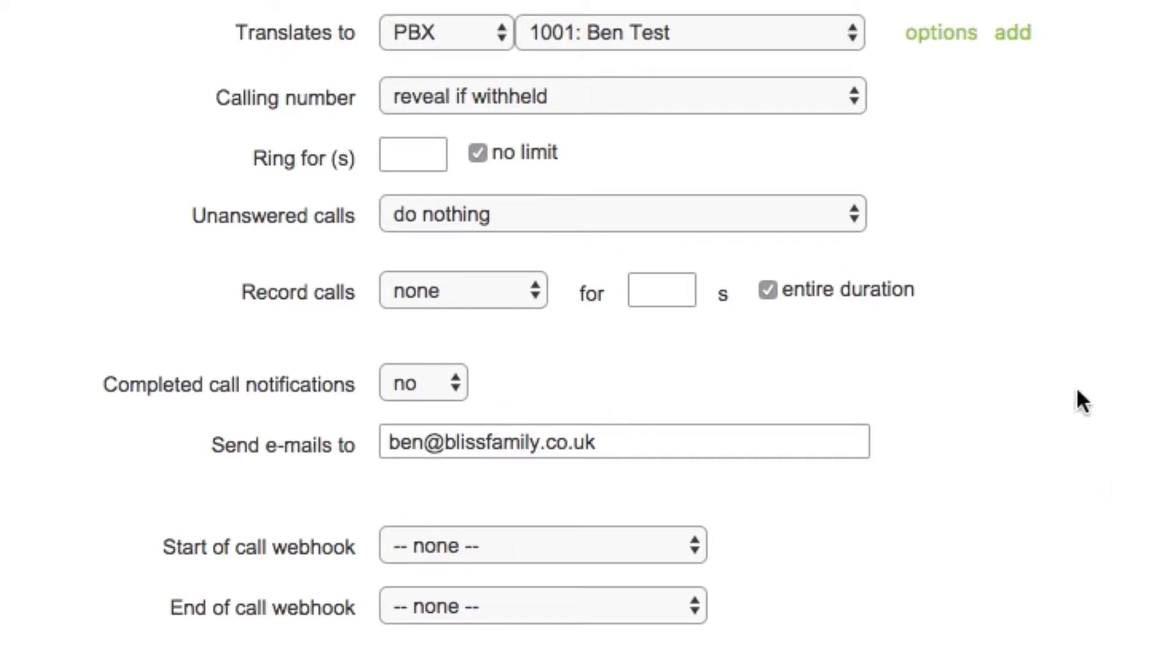
left_click(505, 301)
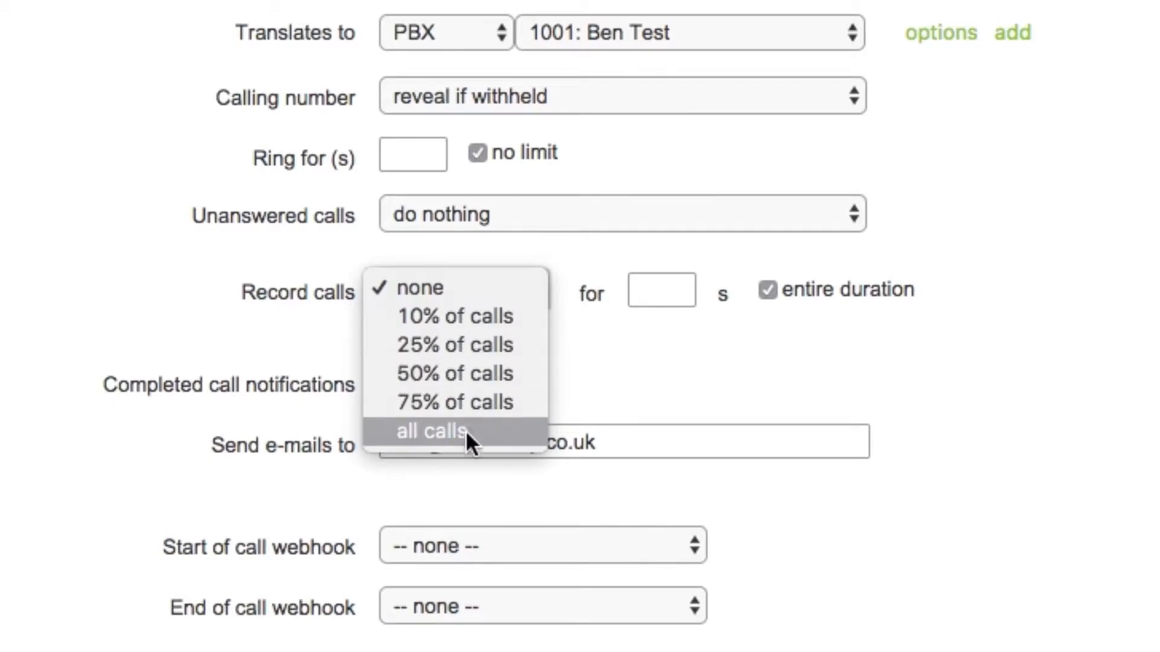
left_click(435, 433)
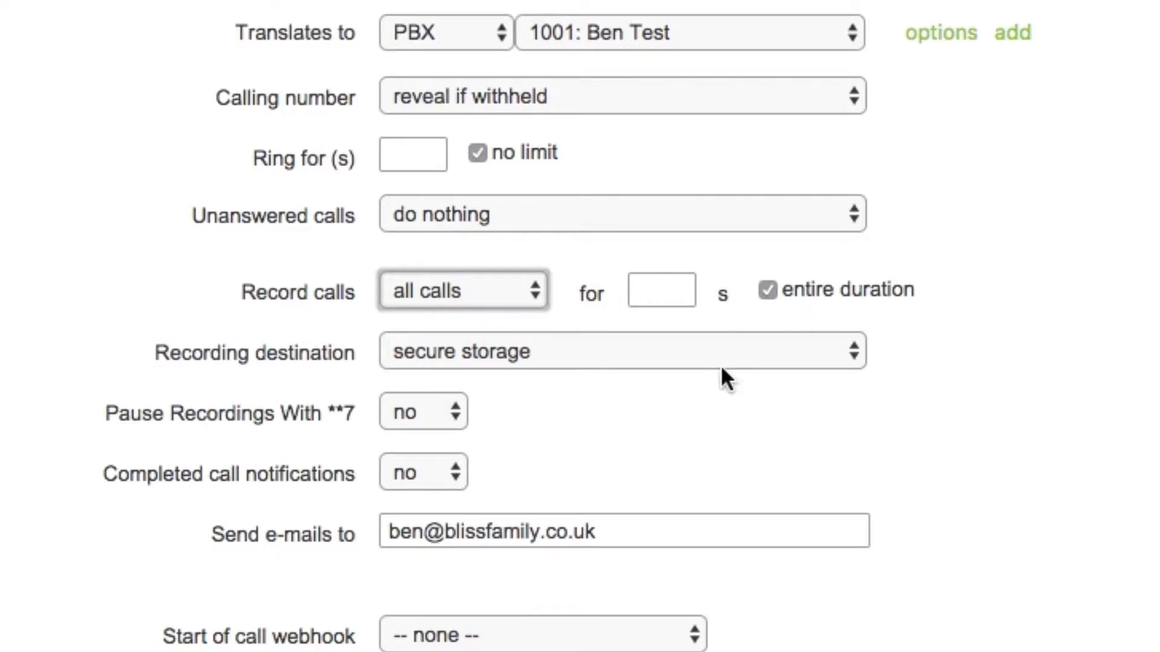
Step: Try limiting the number's call recordings to 60 seconds, and restore recording of the entire duration
left_click(830, 301)
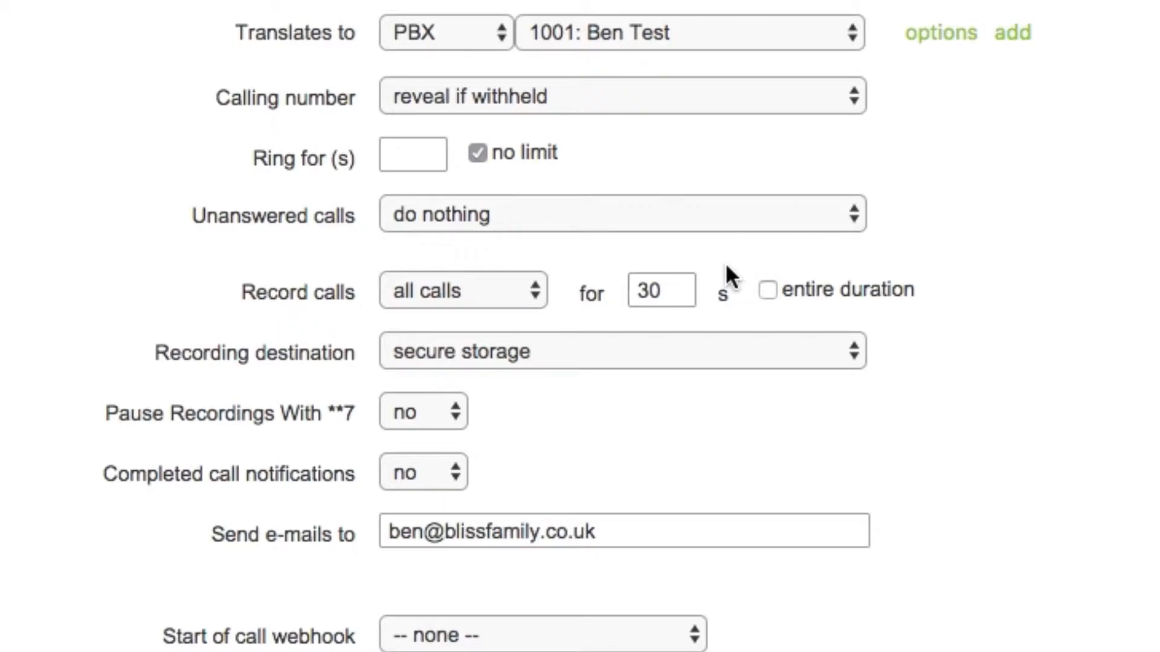
left_click_drag(673, 297, 636, 300)
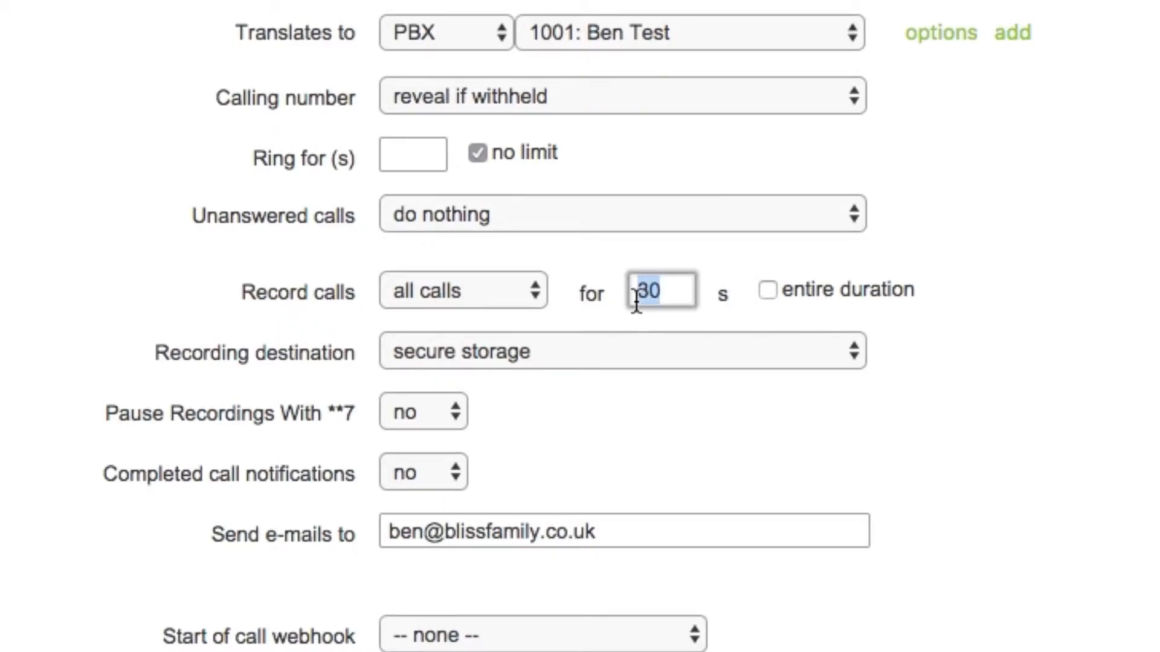
type("60")
left_click(768, 290)
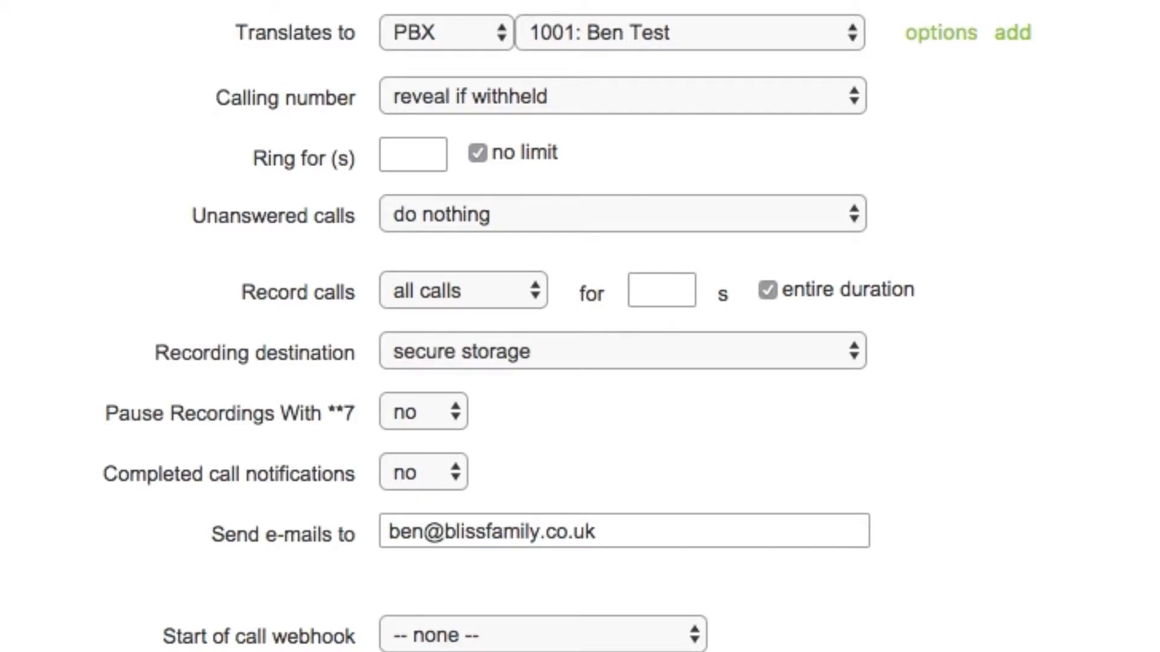
Step: Examine the recording destination options for the number, keeping secure storage selected
left_click(465, 347)
left_click(465, 347)
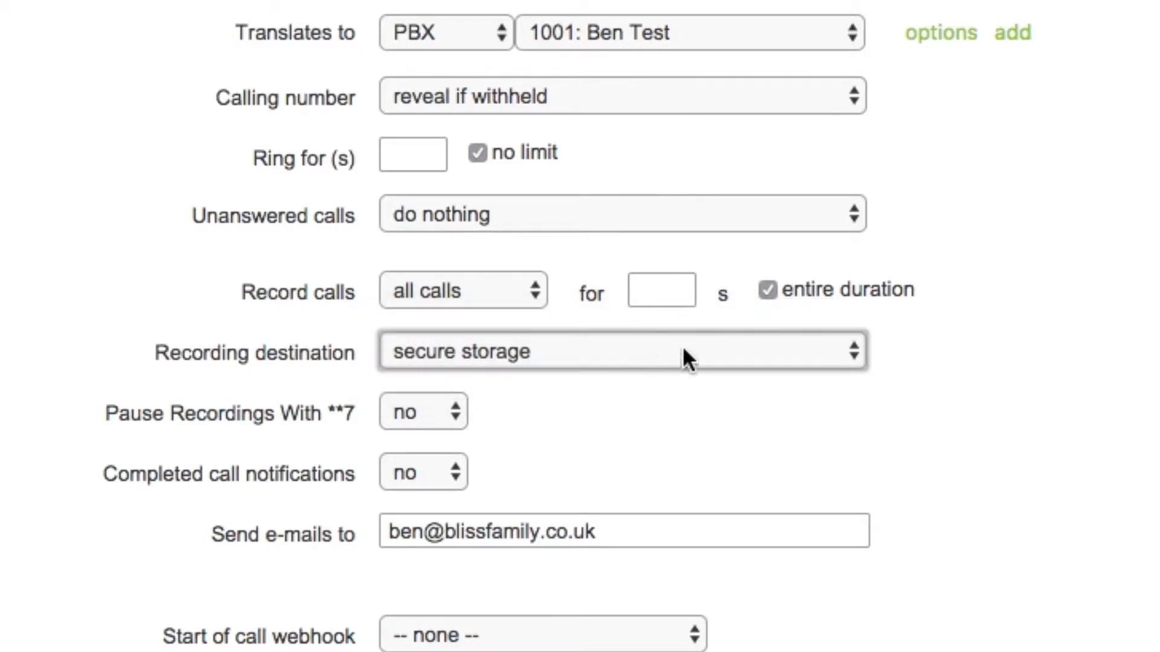
left_click(683, 350)
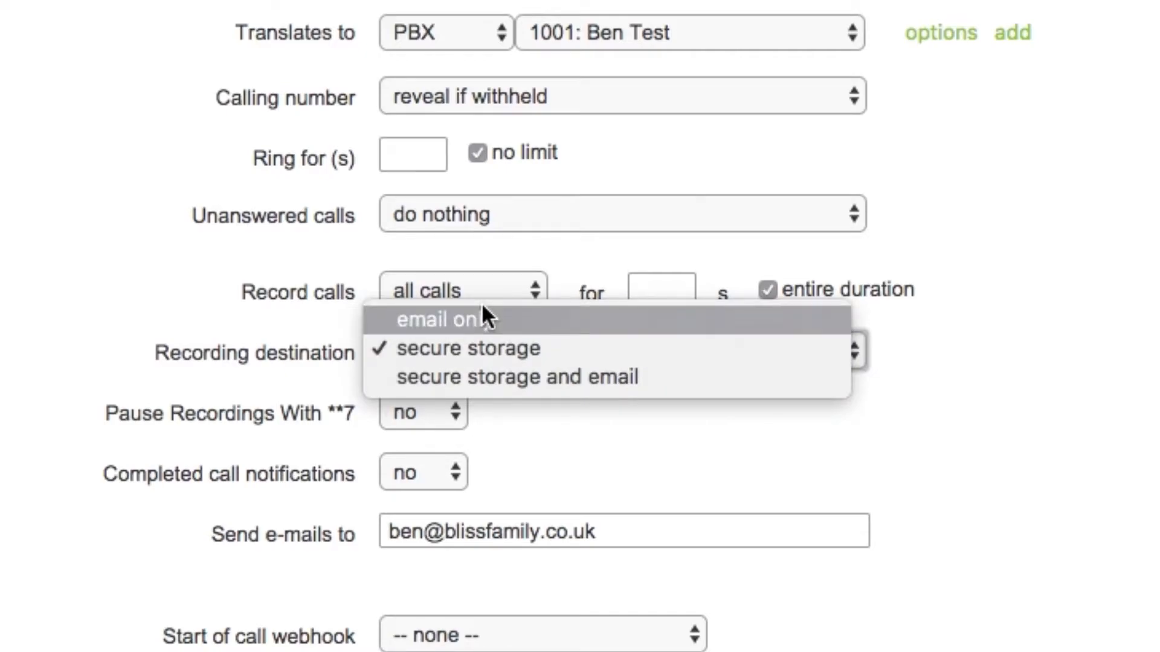
left_click(567, 503)
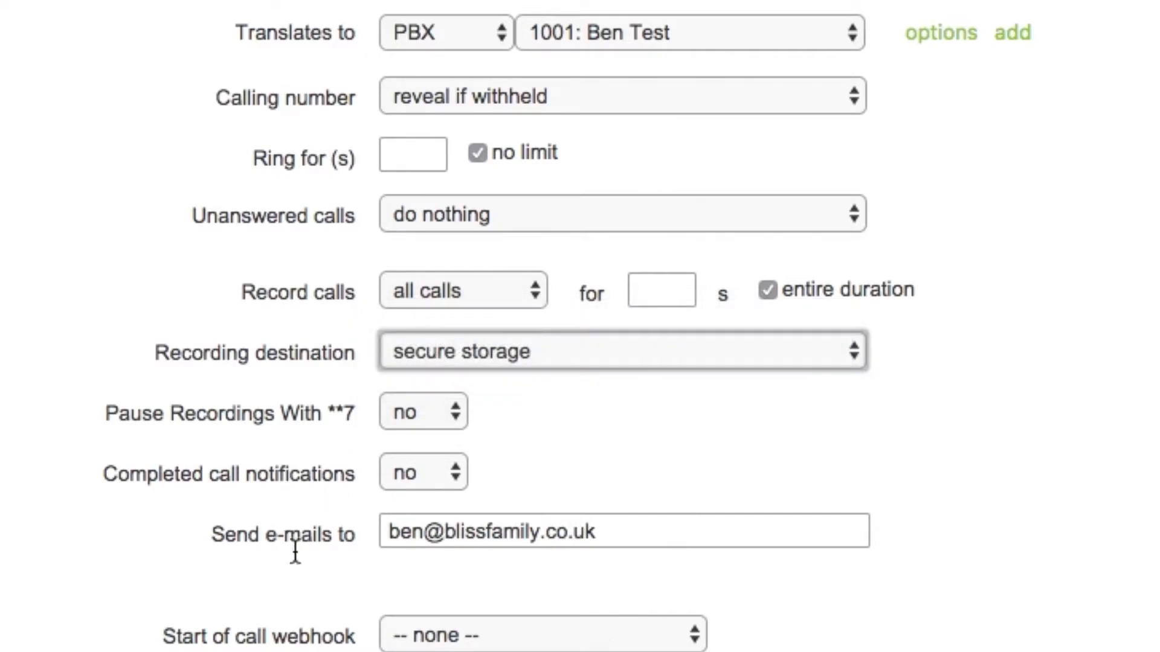
left_click(704, 357)
left_click(546, 359)
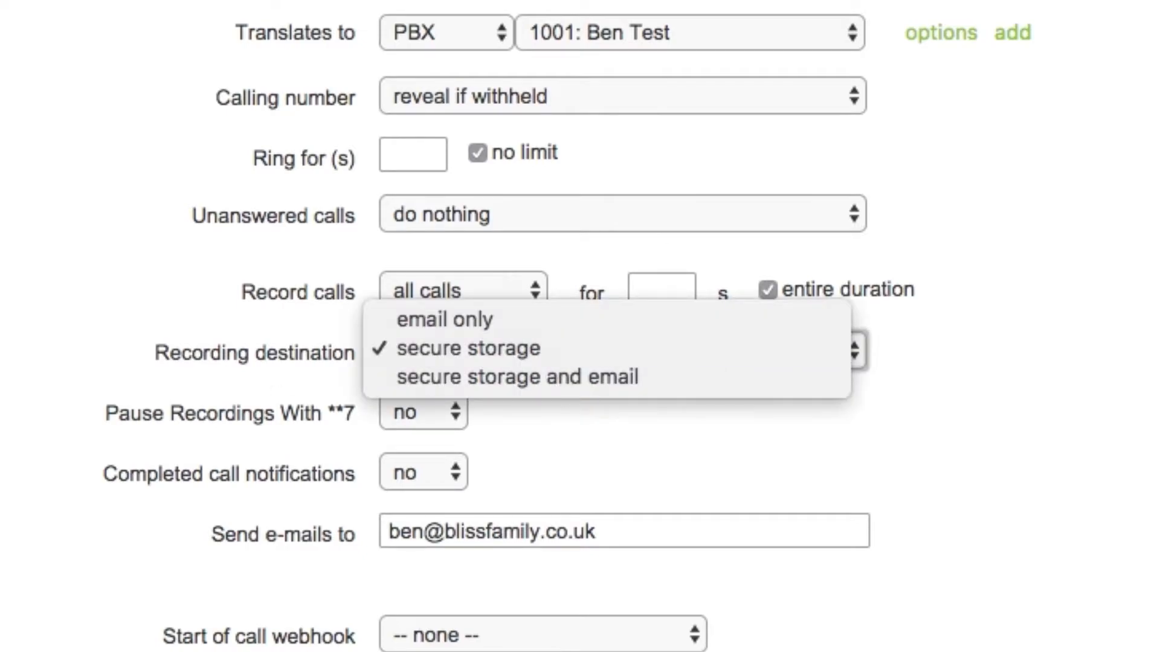
left_click(727, 354)
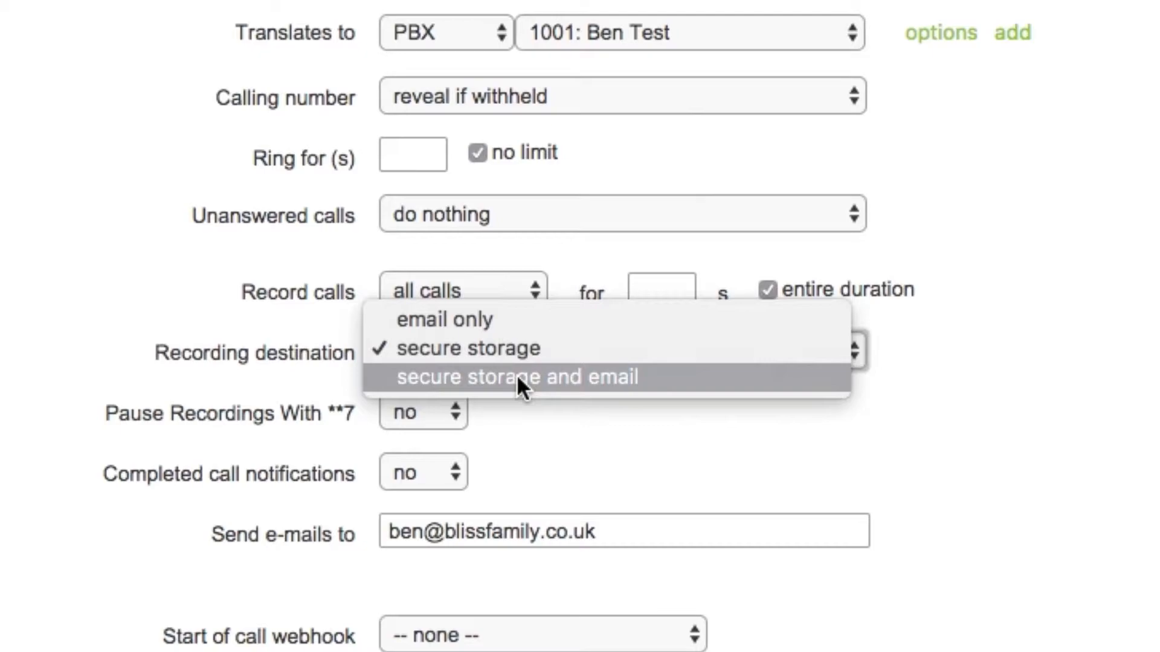
left_click(590, 390)
left_click(433, 354)
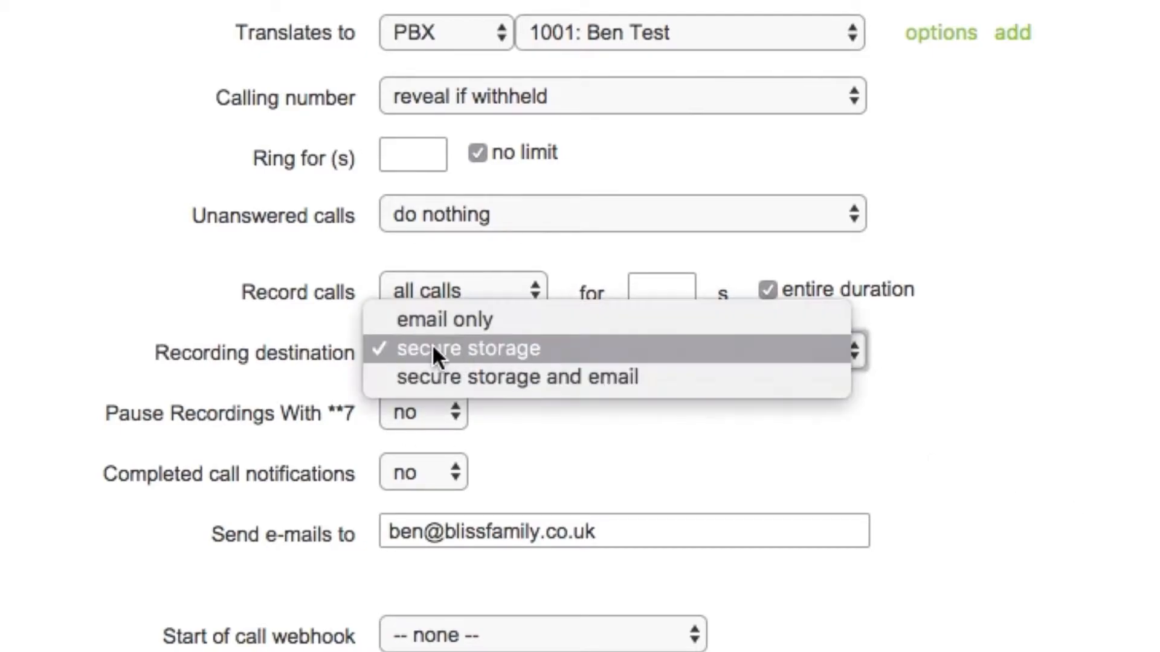
left_click(966, 388)
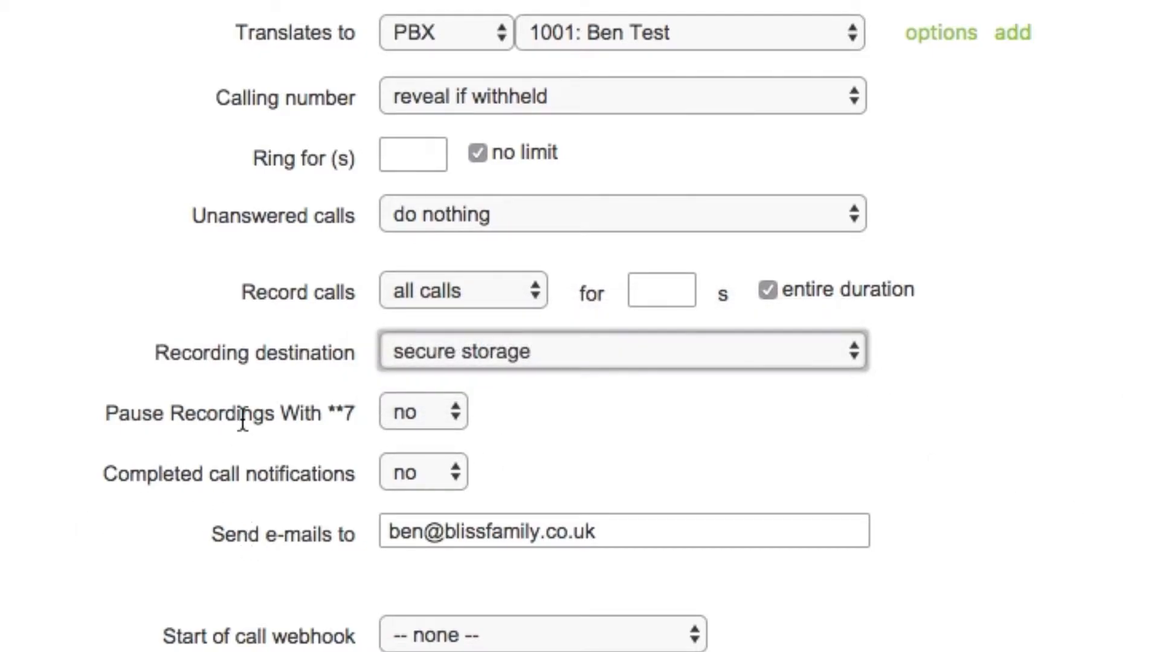
left_click_drag(108, 414, 347, 403)
left_click(618, 439)
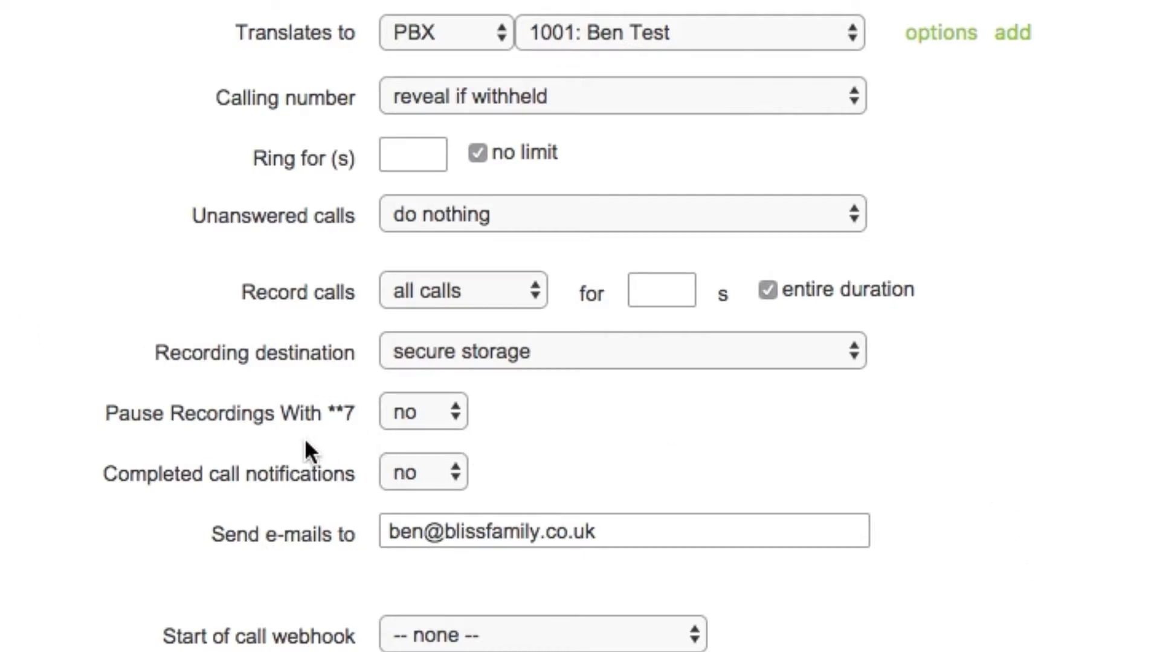
triple_click(241, 414)
left_click(284, 429)
double_click(290, 413)
double_click(220, 407)
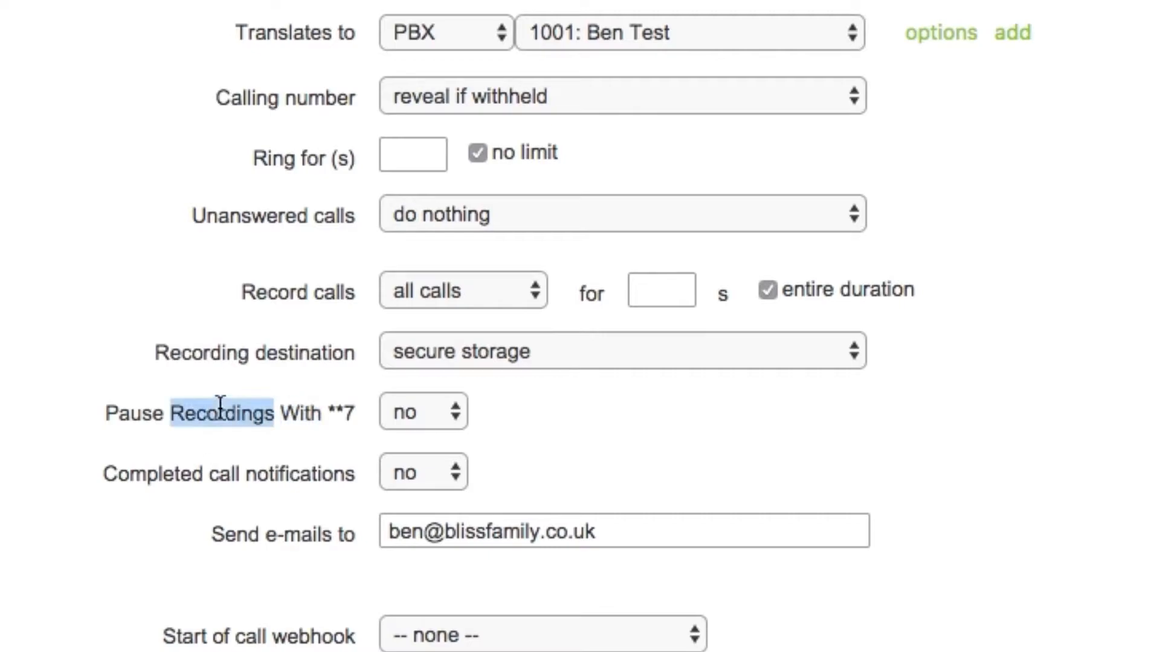
left_click(126, 406)
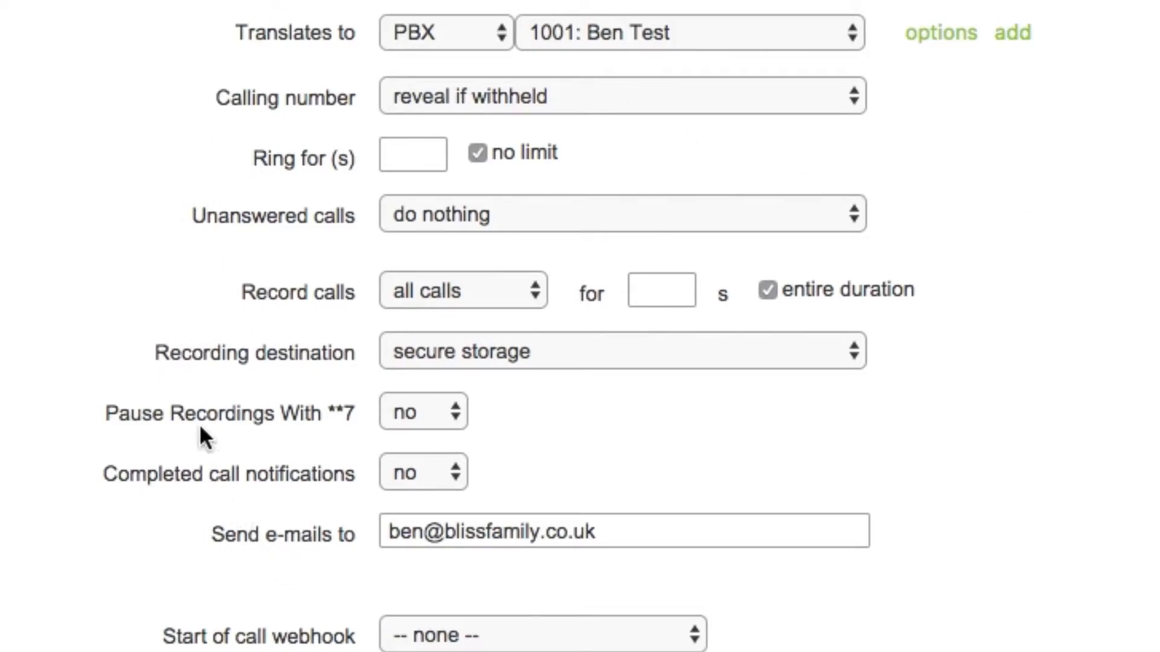
Step: Enable pausing recordings with **7 for the Interop Testing number
left_click(454, 420)
left_click(424, 444)
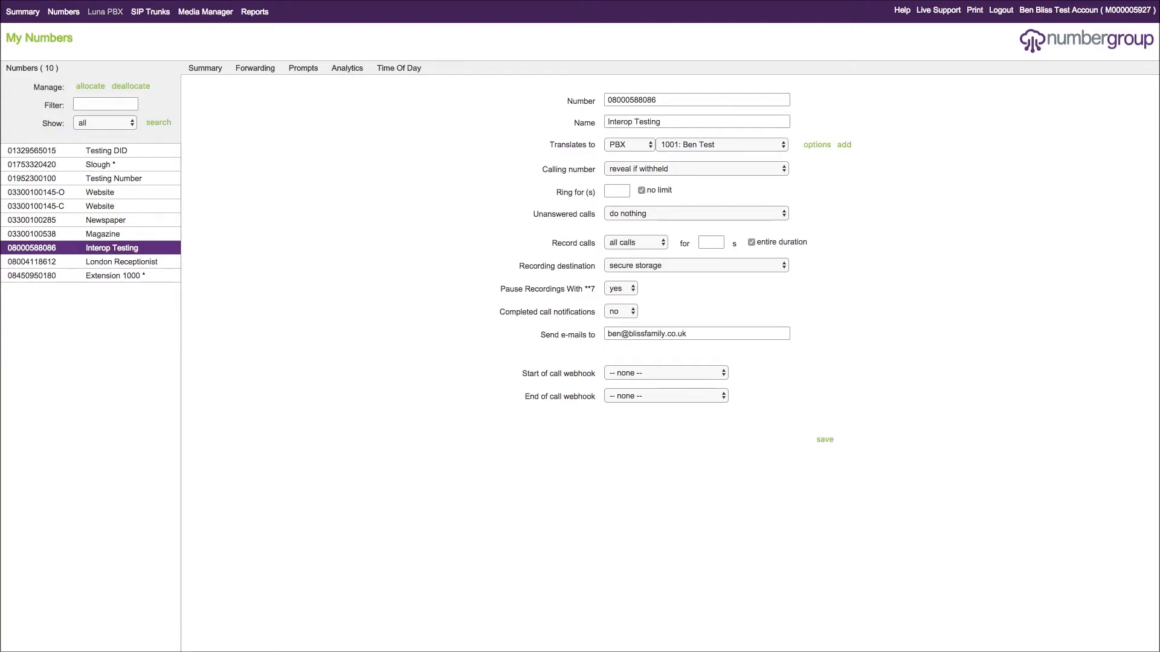
Step: Set outgoing call recording on the 3CX Trunk to "yes, use secure storage" and check its Pause Recordings With **7 option
left_click(150, 12)
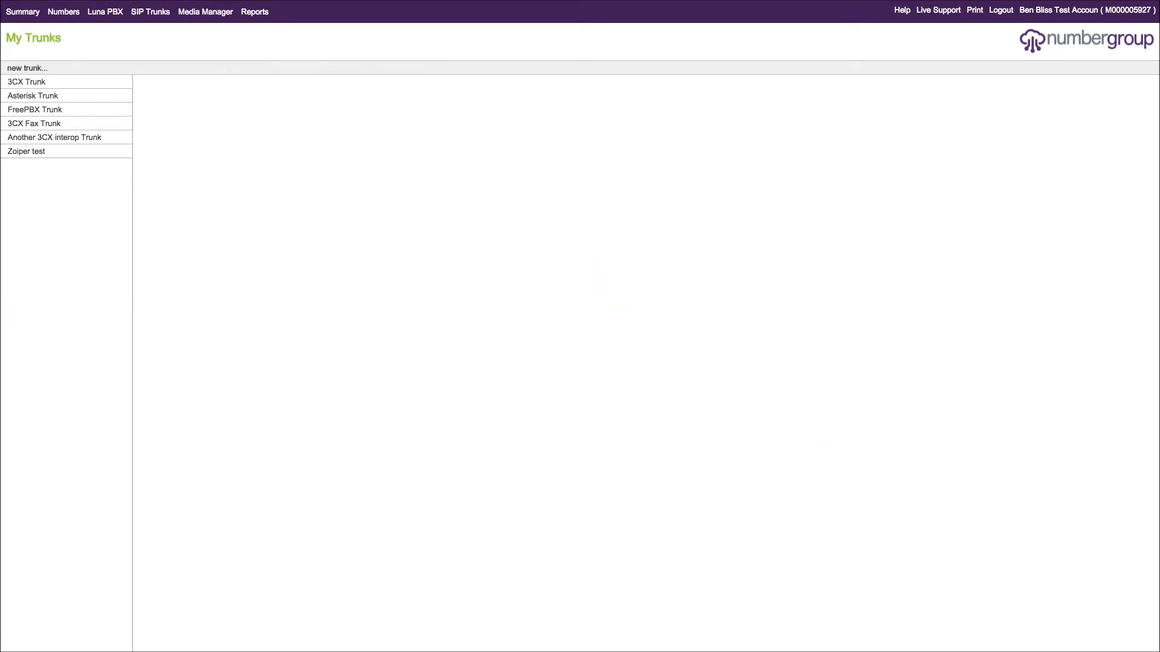
left_click(26, 82)
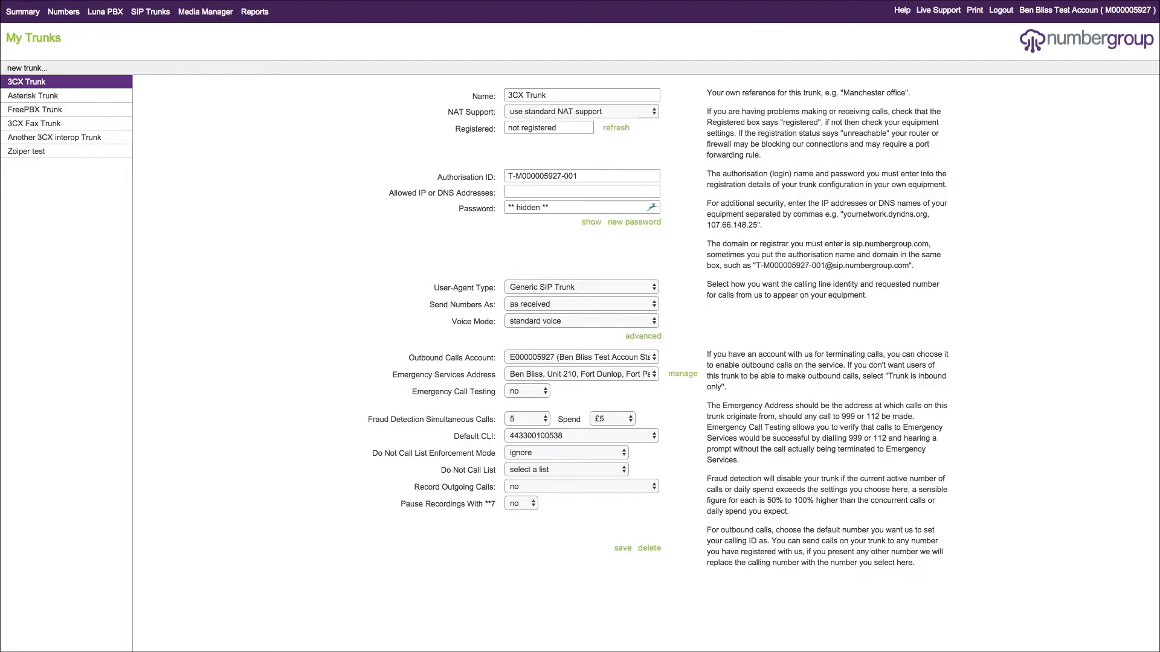
left_click(650, 487)
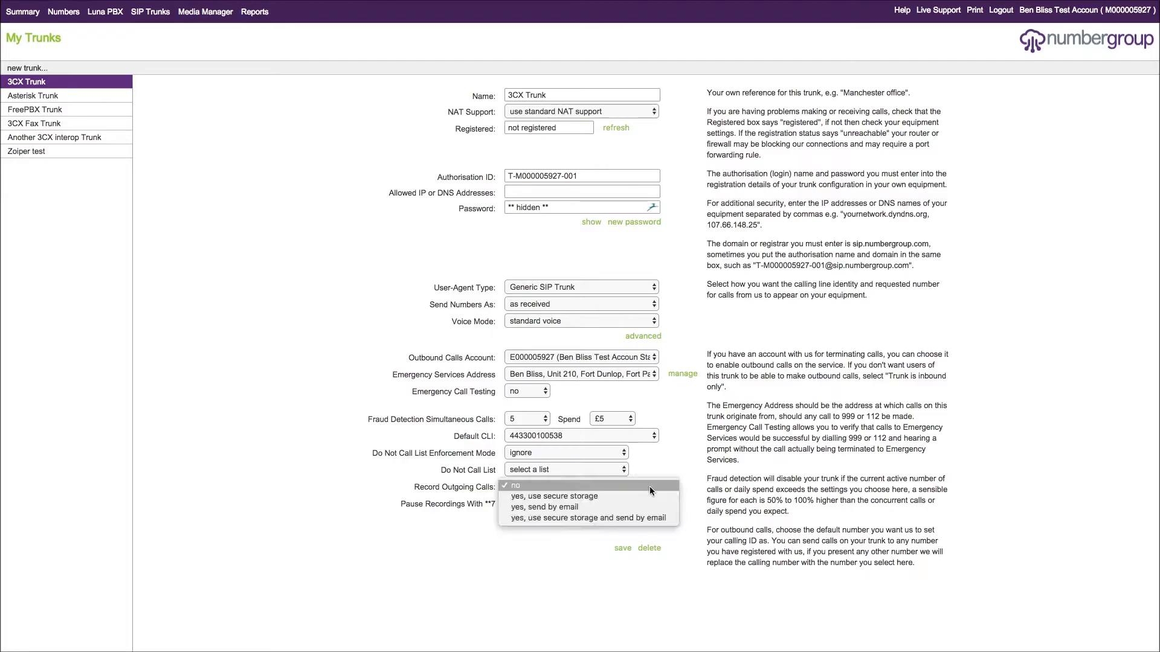
left_click(615, 497)
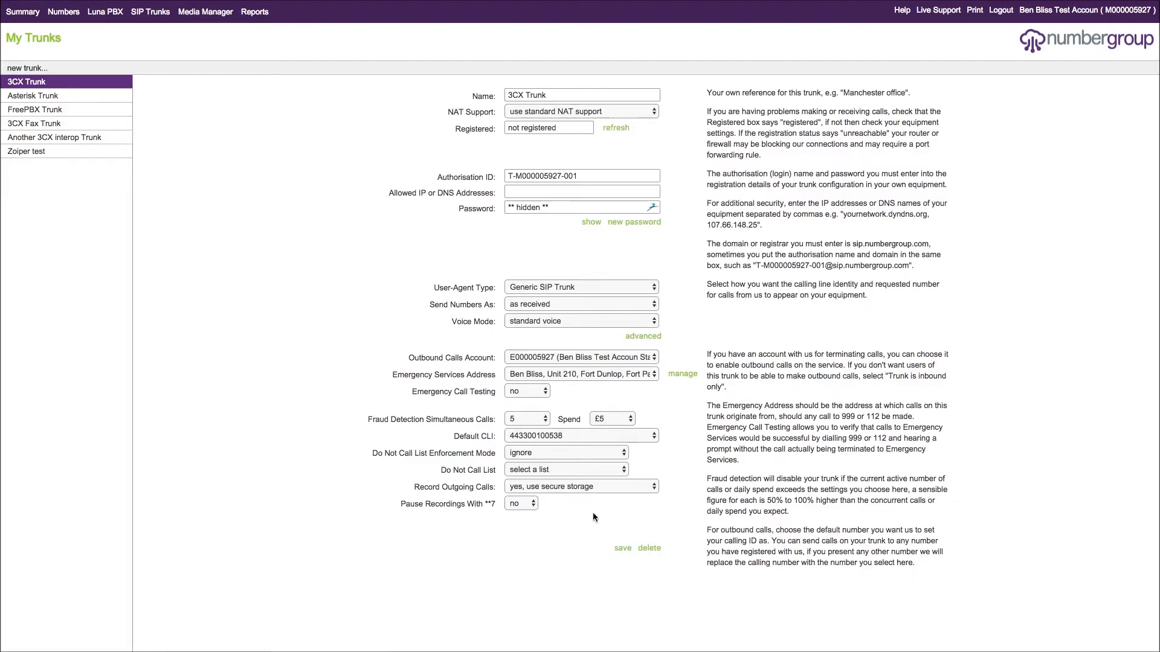
mouse_move(789, 512)
left_mouse_down()
mouse_move(785, 487)
mouse_move(714, 477)
mouse_move(736, 476)
mouse_move(791, 514)
left_mouse_up()
left_click(517, 514)
left_click(521, 505)
left_click(522, 505)
Step: Review the outbound call recording settings for the whole Luna PBX and for extension 1000
left_click(108, 12)
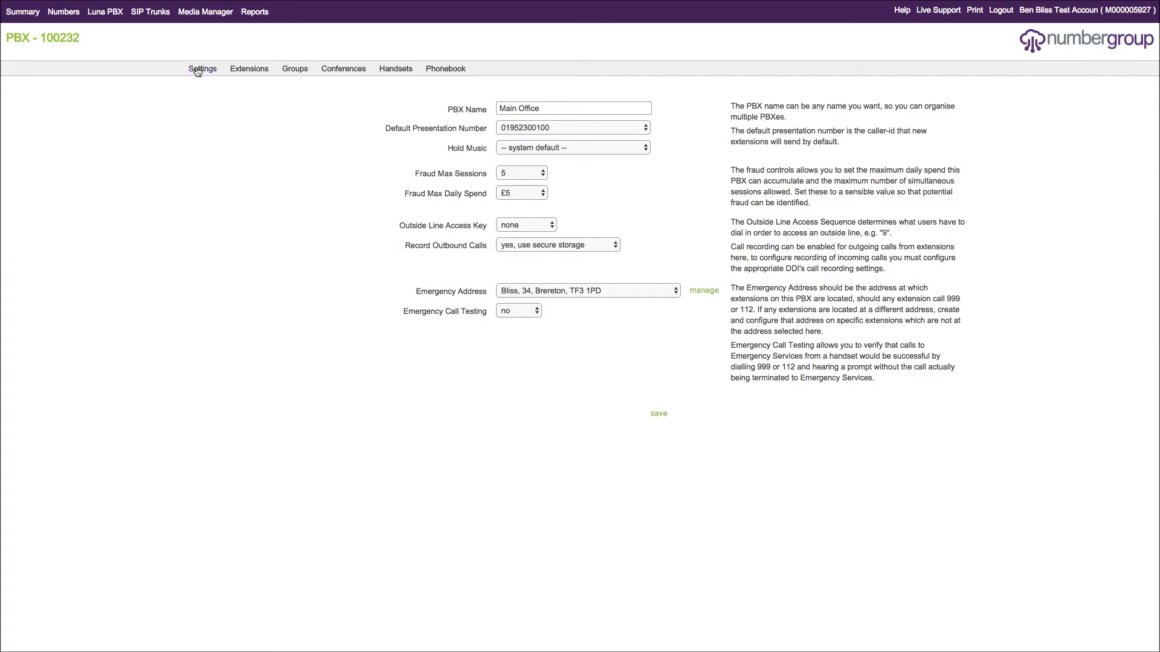
left_click(536, 248)
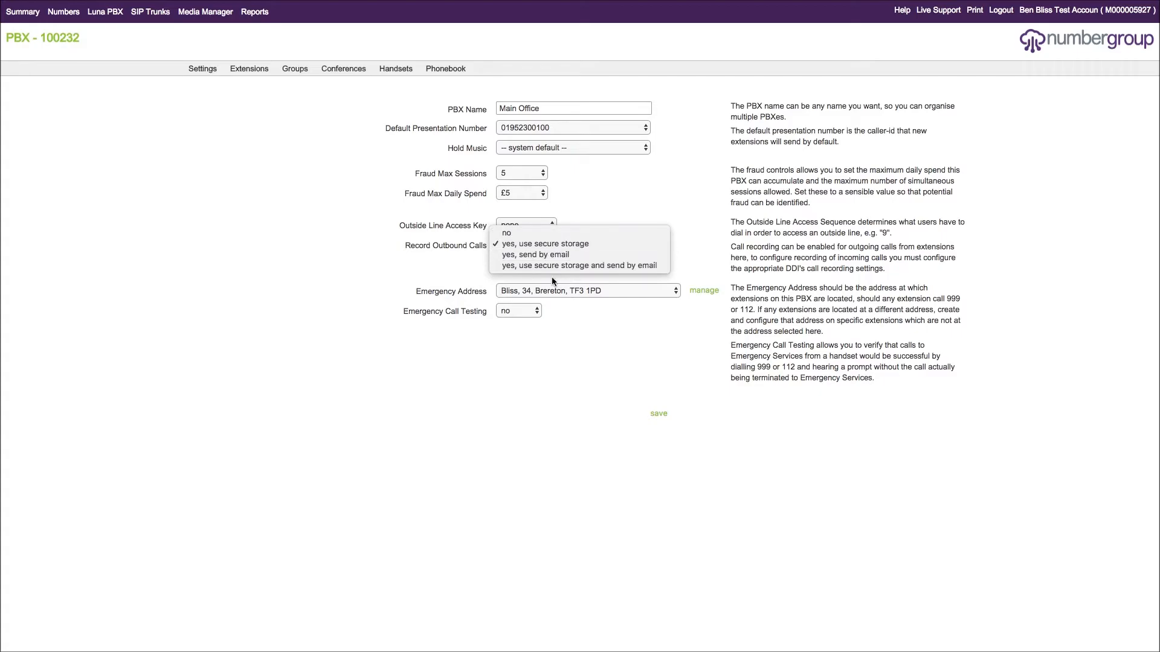
left_click(656, 177)
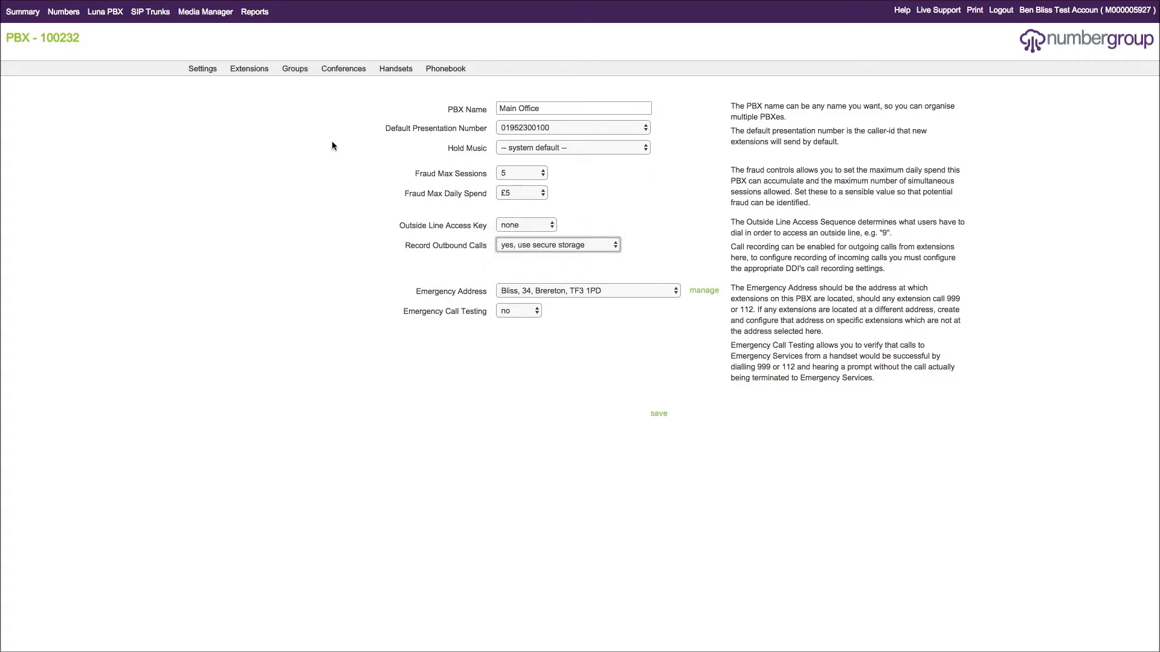
left_click(254, 72)
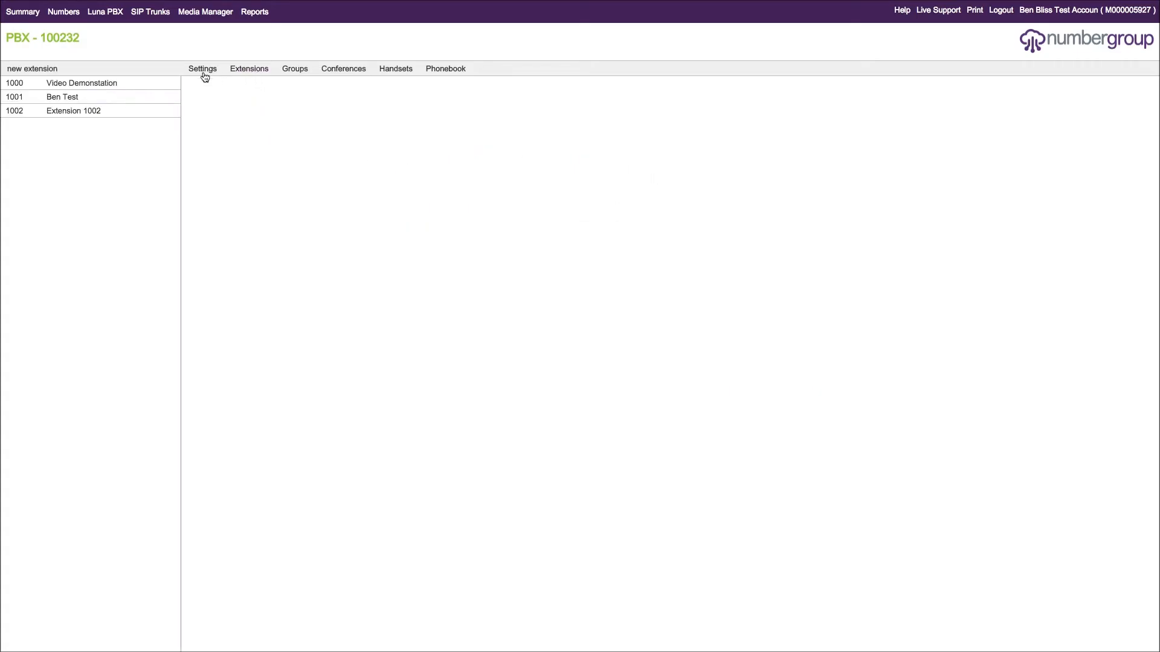
left_click(130, 85)
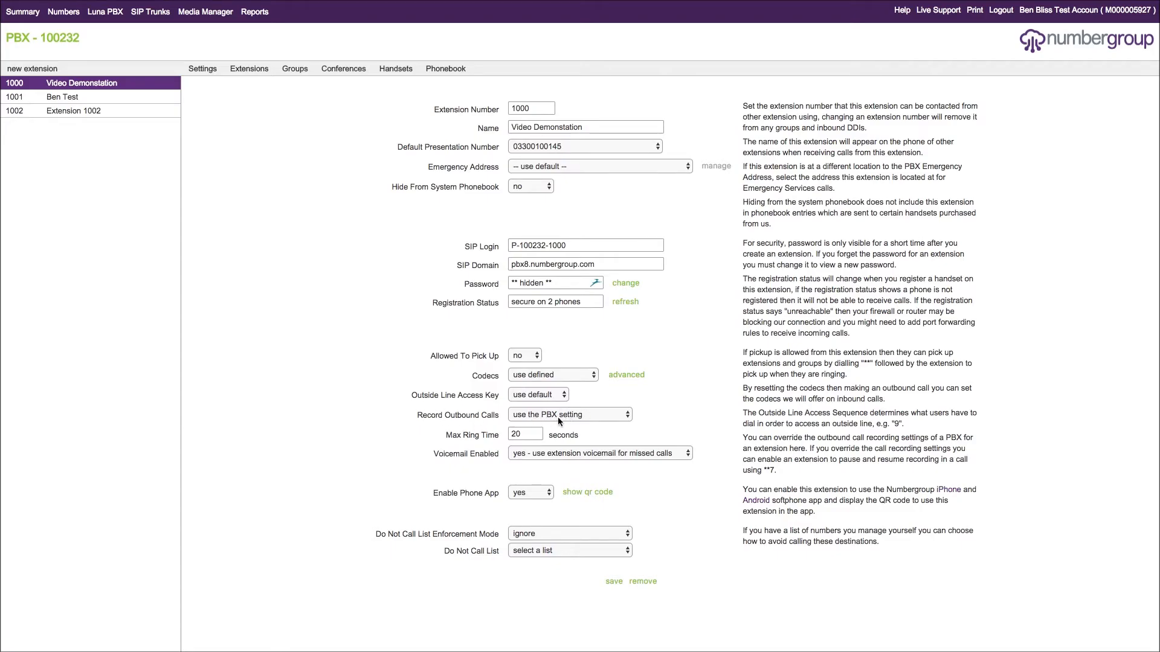
left_click(204, 69)
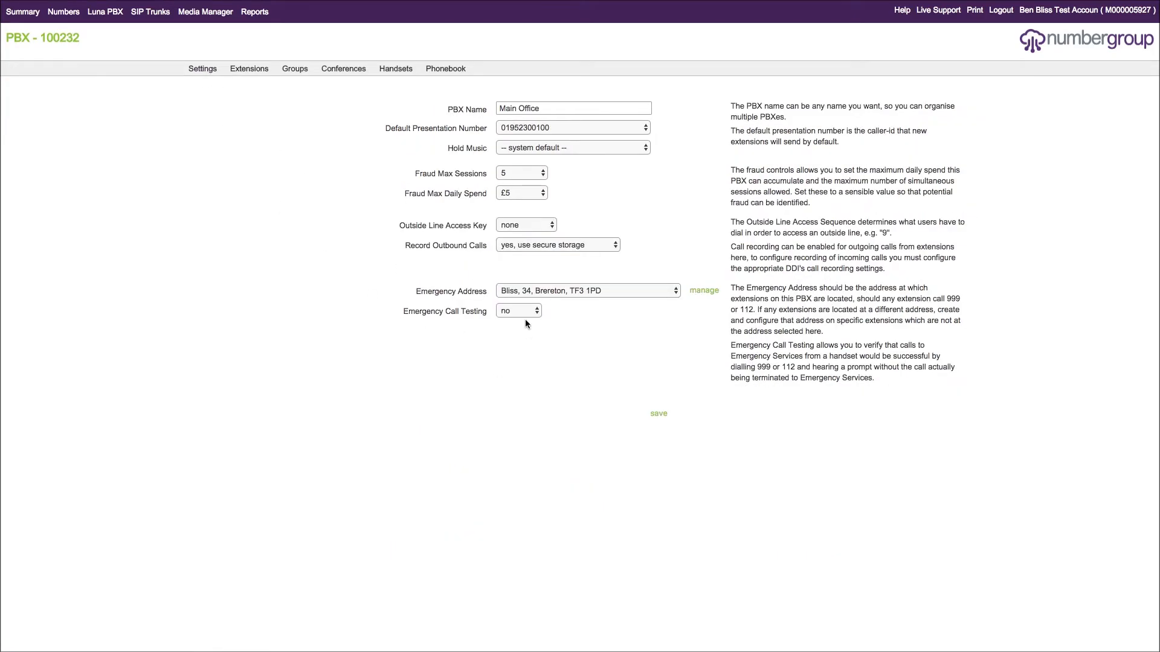
Step: Try turning off outbound call recording for extension 1000, and return it to using the PBX setting
left_click(249, 68)
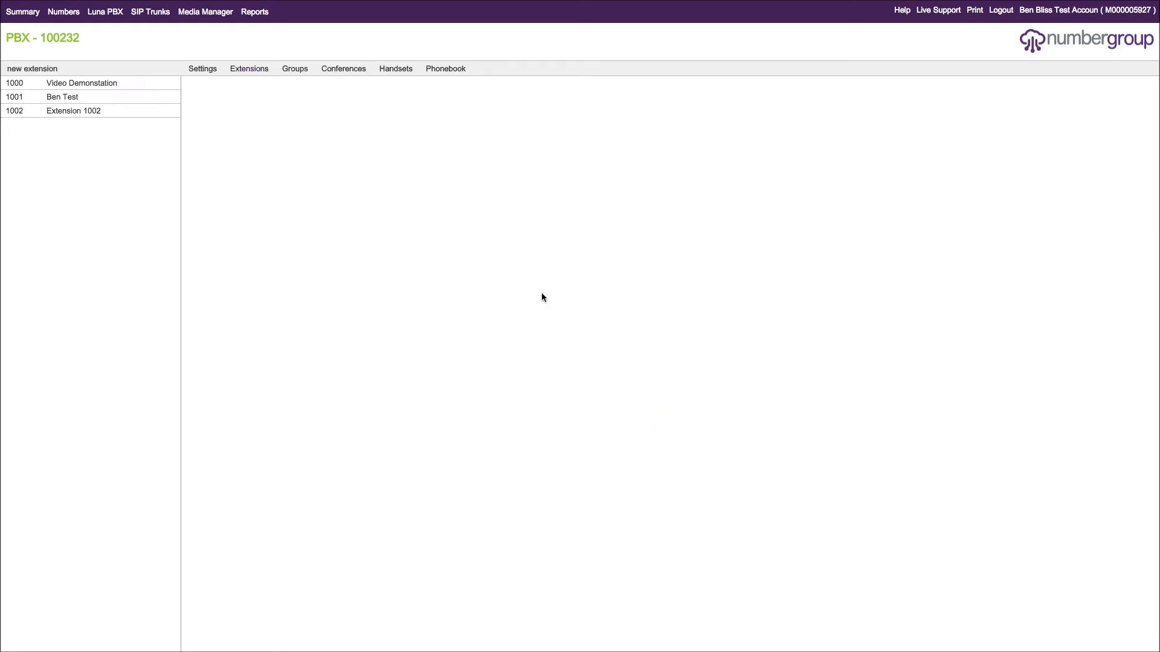
left_click(53, 83)
left_click(614, 416)
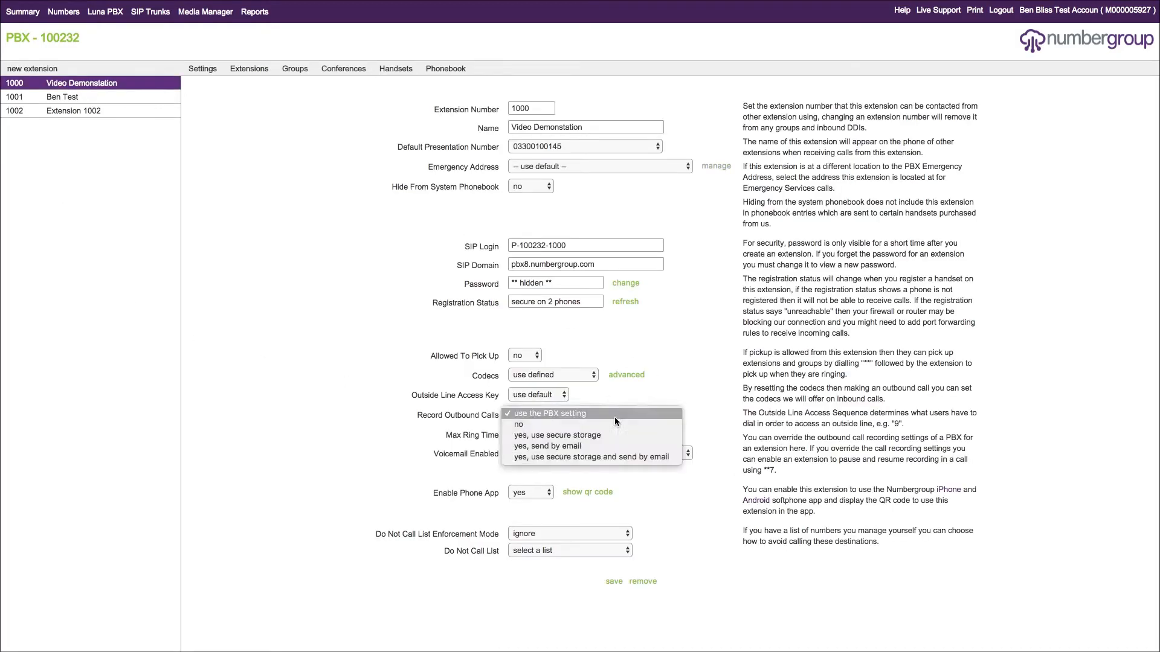
left_click(570, 426)
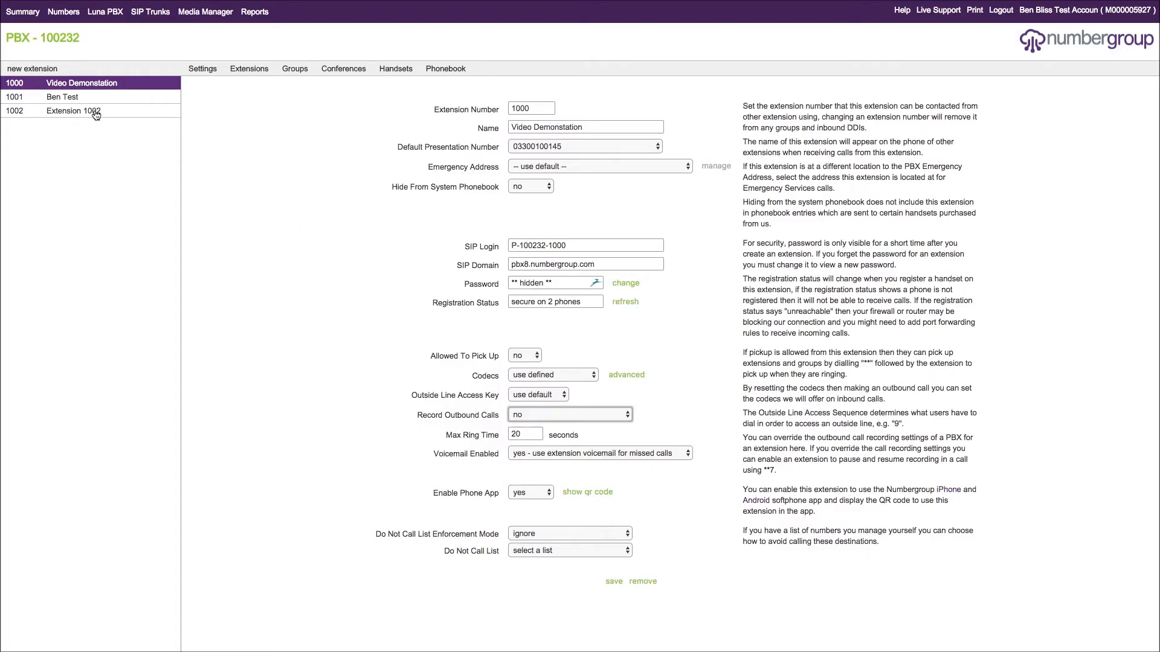
left_click(285, 431)
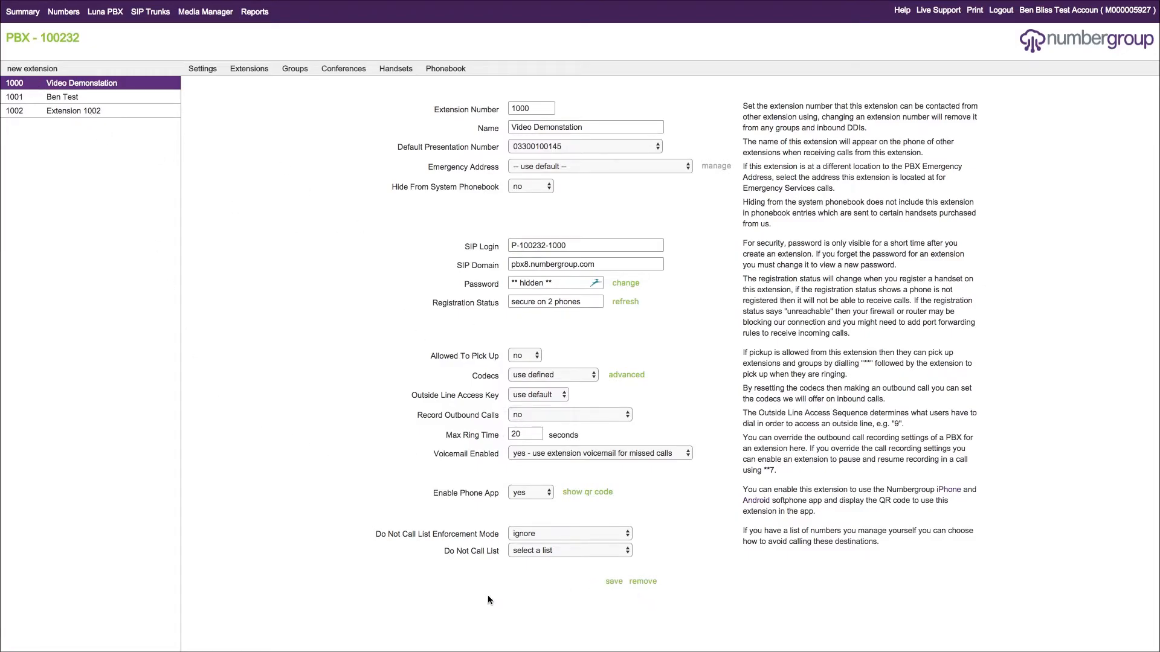
left_click(568, 415)
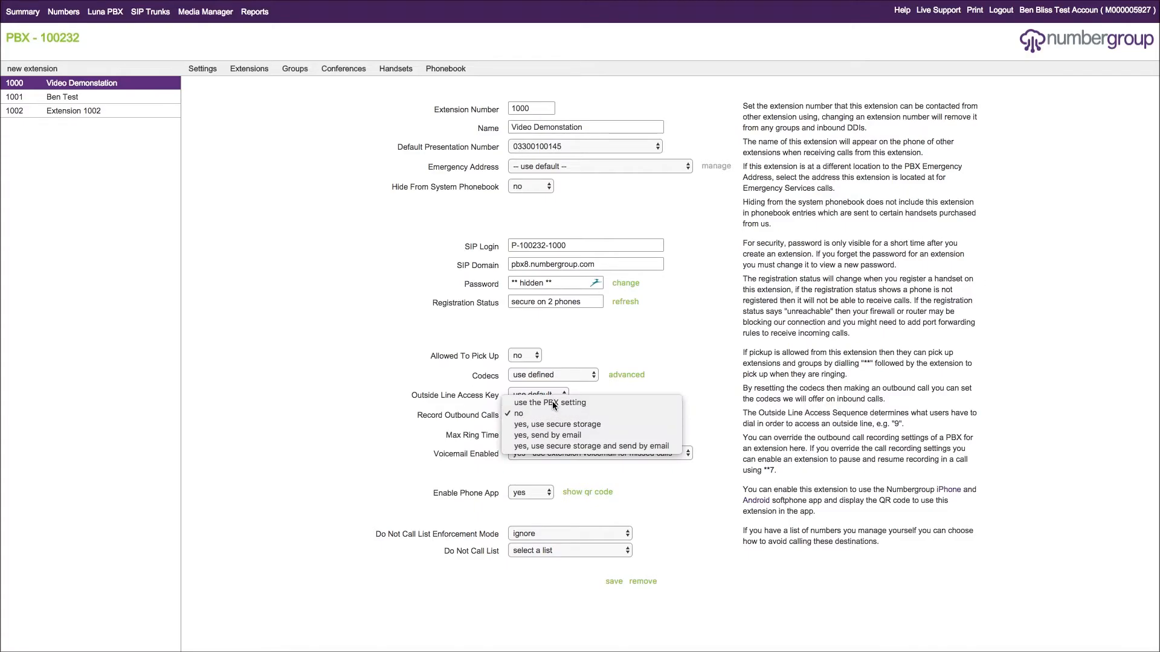
left_click(537, 401)
left_click(302, 334)
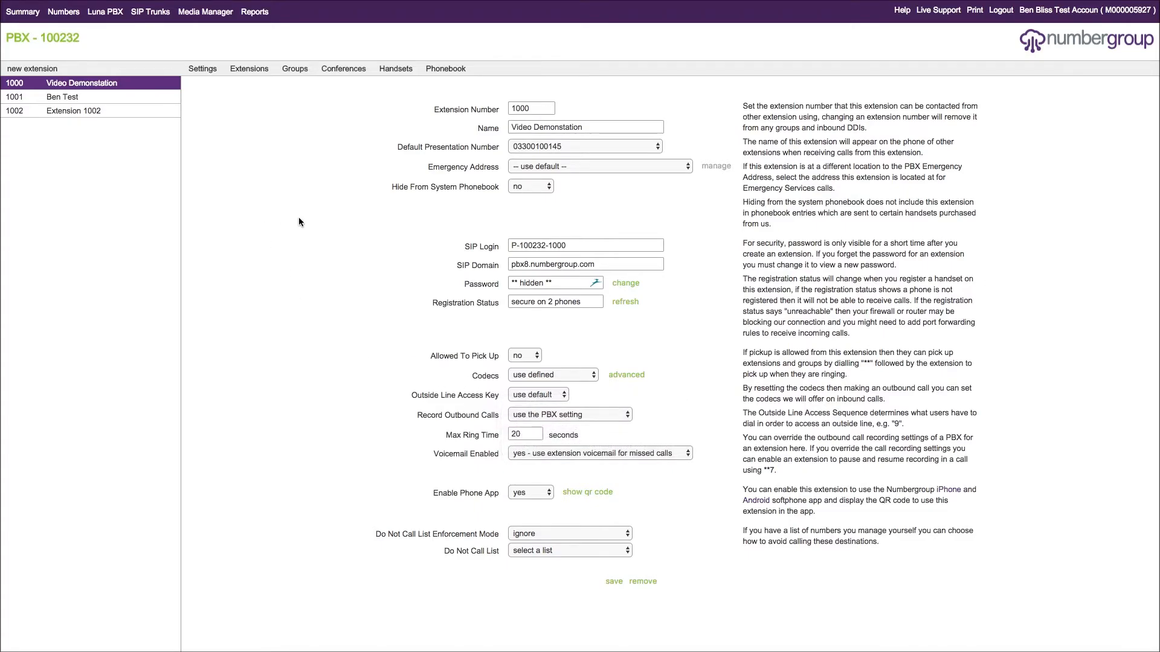
Step: Open the Media Manager
left_click(187, 13)
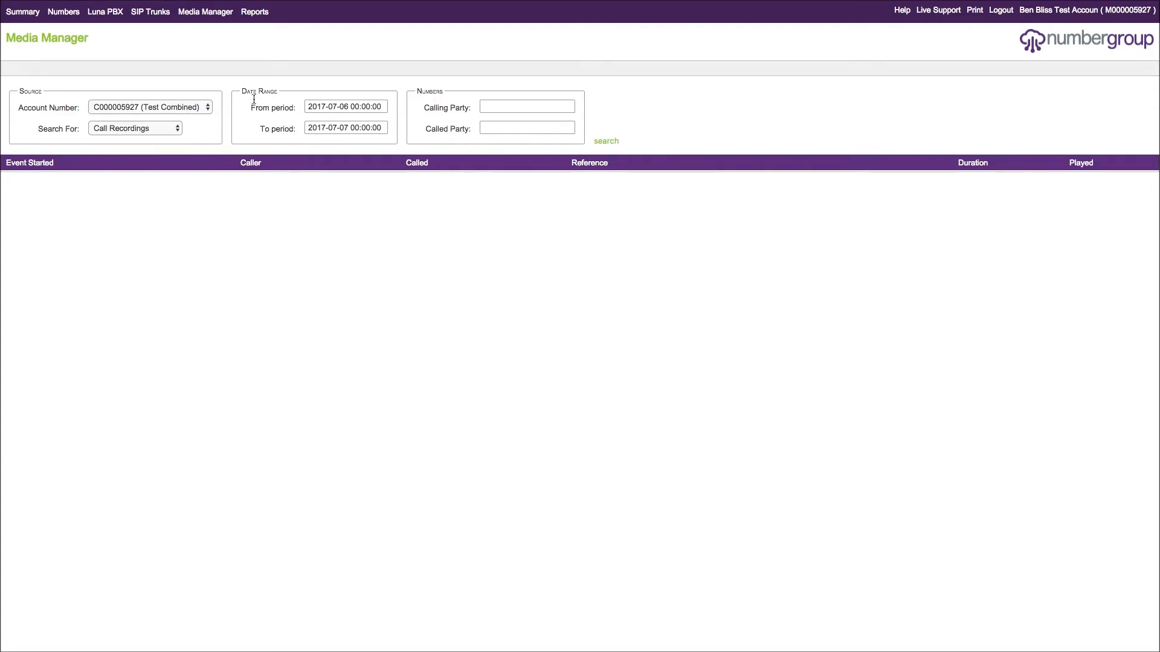
left_click_drag(44, 38, 84, 35)
left_click(76, 34)
double_click(64, 36)
double_click(32, 38)
double_click(66, 37)
left_click(134, 56)
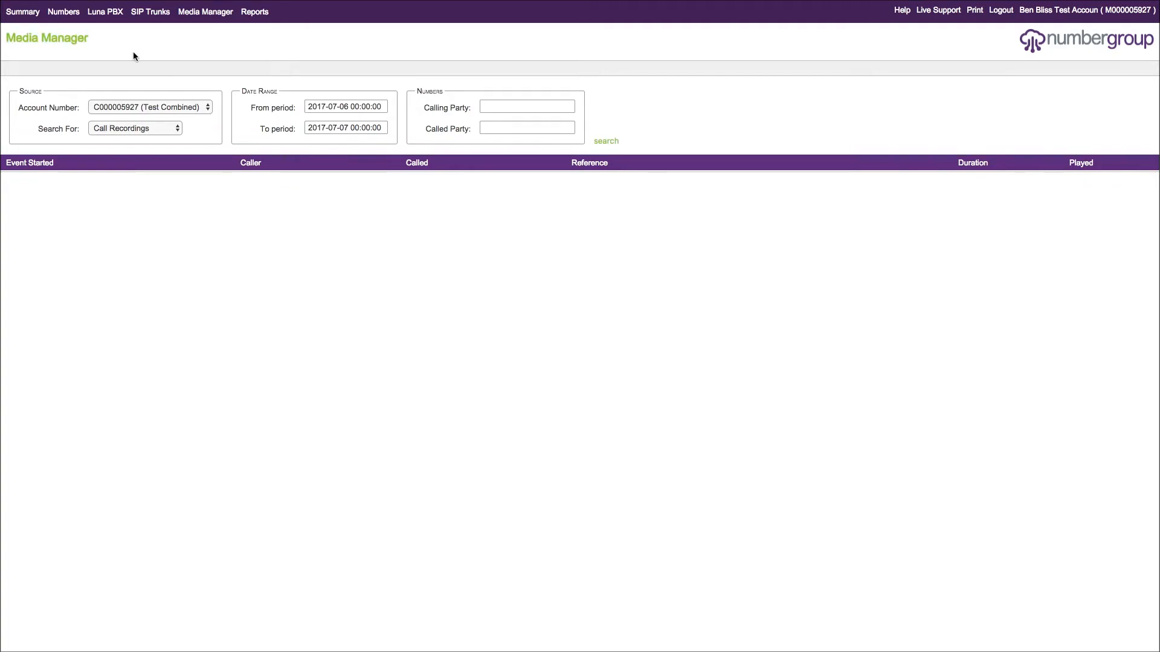
left_click_drag(7, 38, 75, 39)
left_click(77, 41)
Step: Review the accounts that can be chosen as the recording source, keeping the Test Combined account selected
left_click(162, 108)
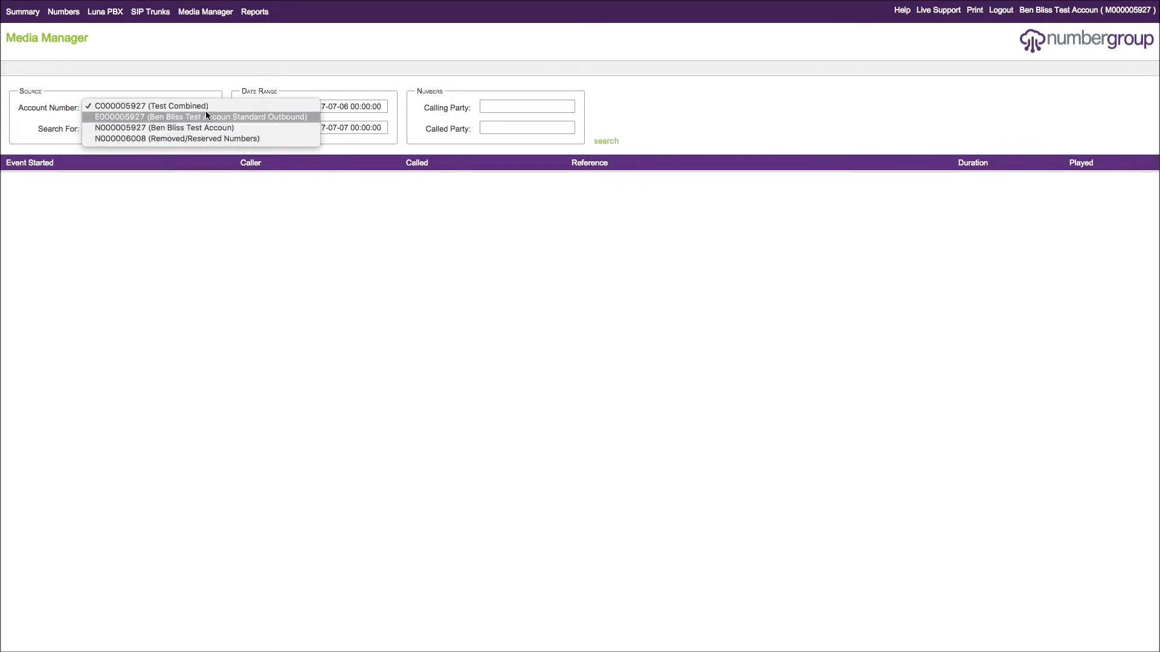
left_click(190, 58)
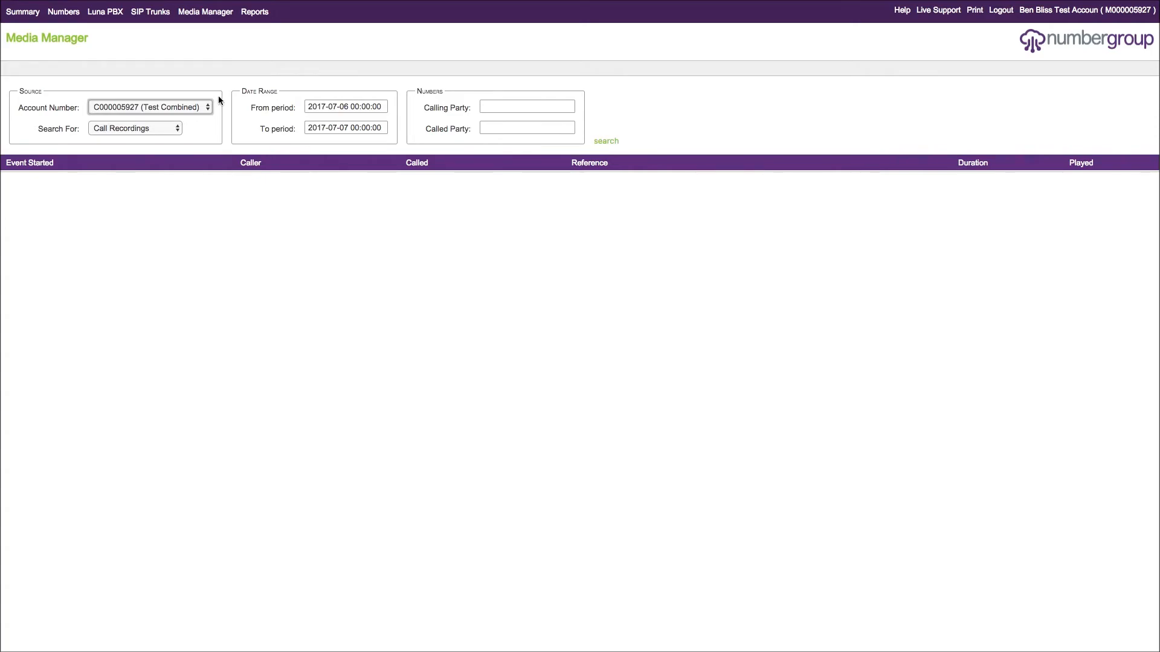
left_click(119, 106)
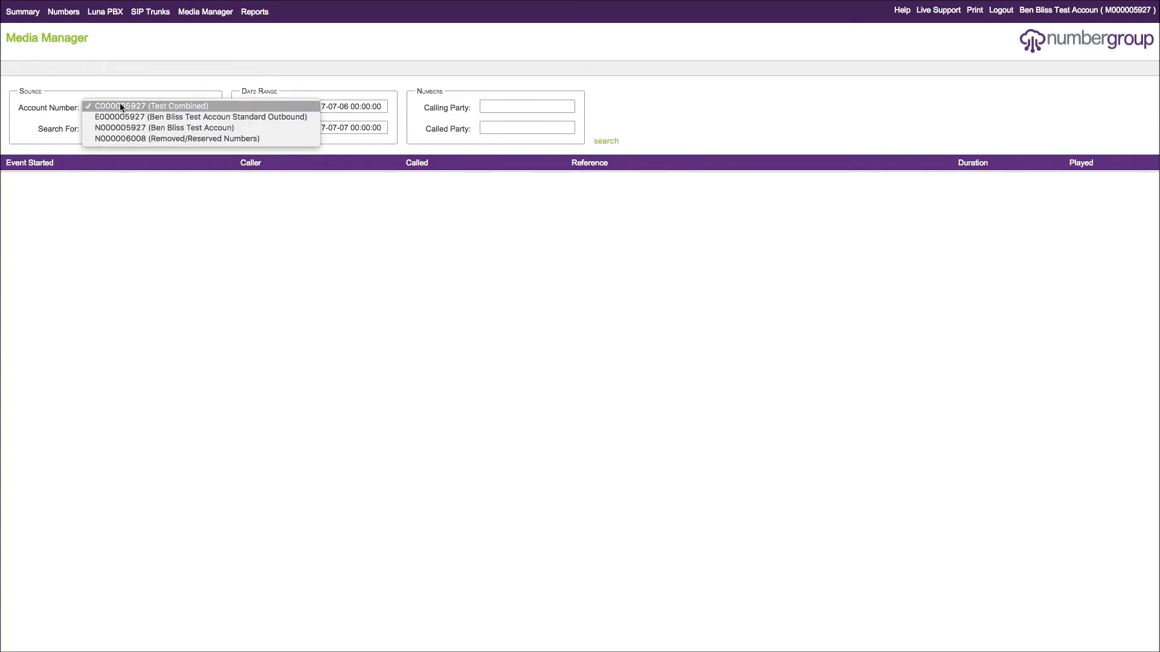
left_click(145, 107)
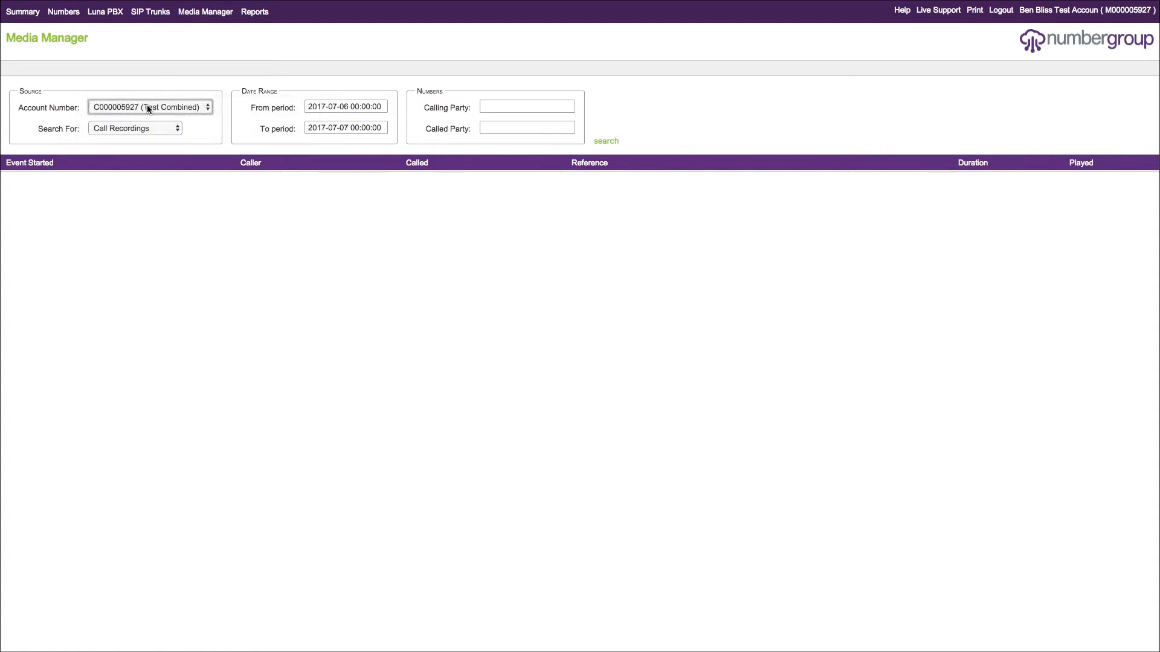
left_click(150, 107)
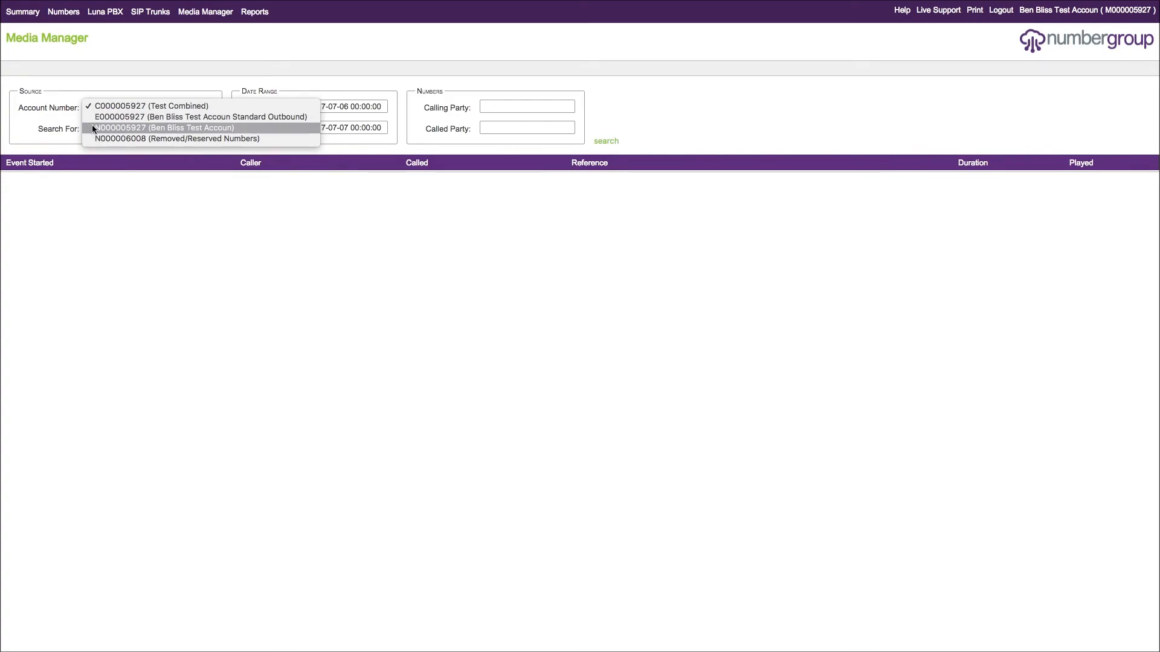
left_click(157, 215)
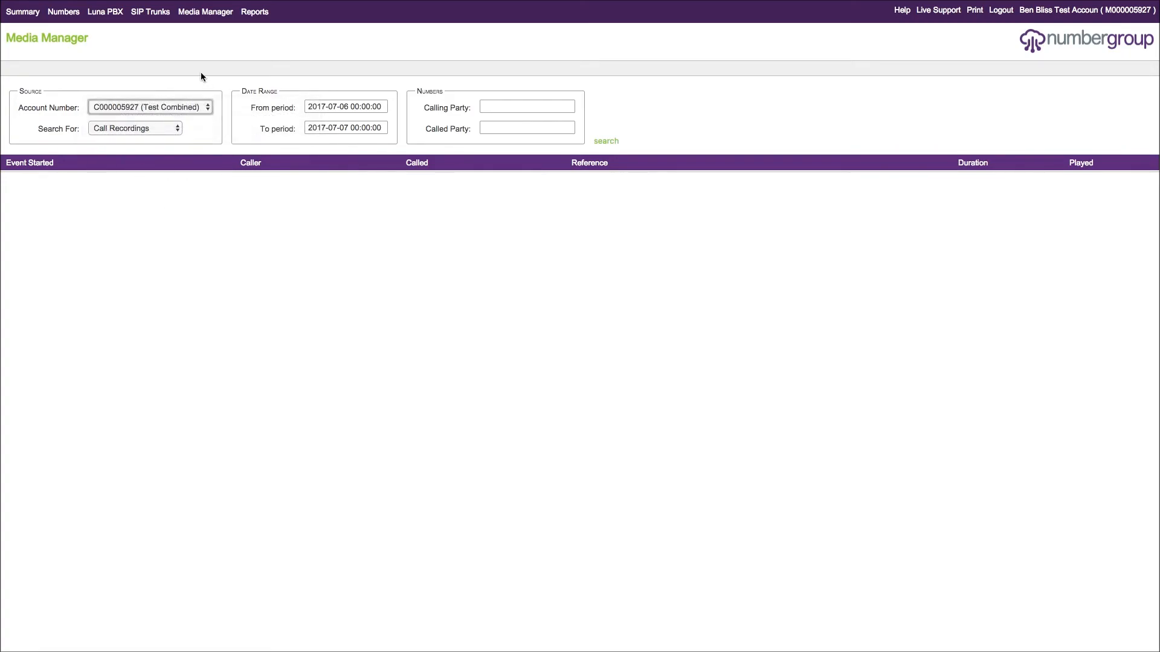
Step: Set the source to the N-prefixed test account and search it for call recordings
mouse_move(67, 20)
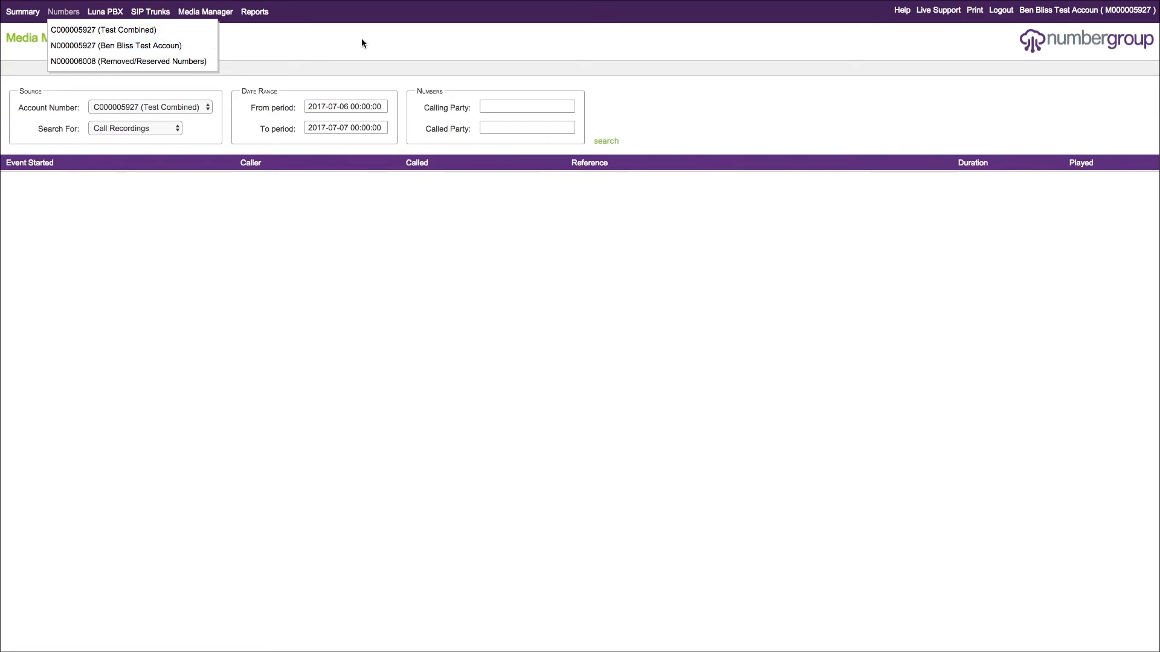
left_click(163, 112)
left_click(141, 128)
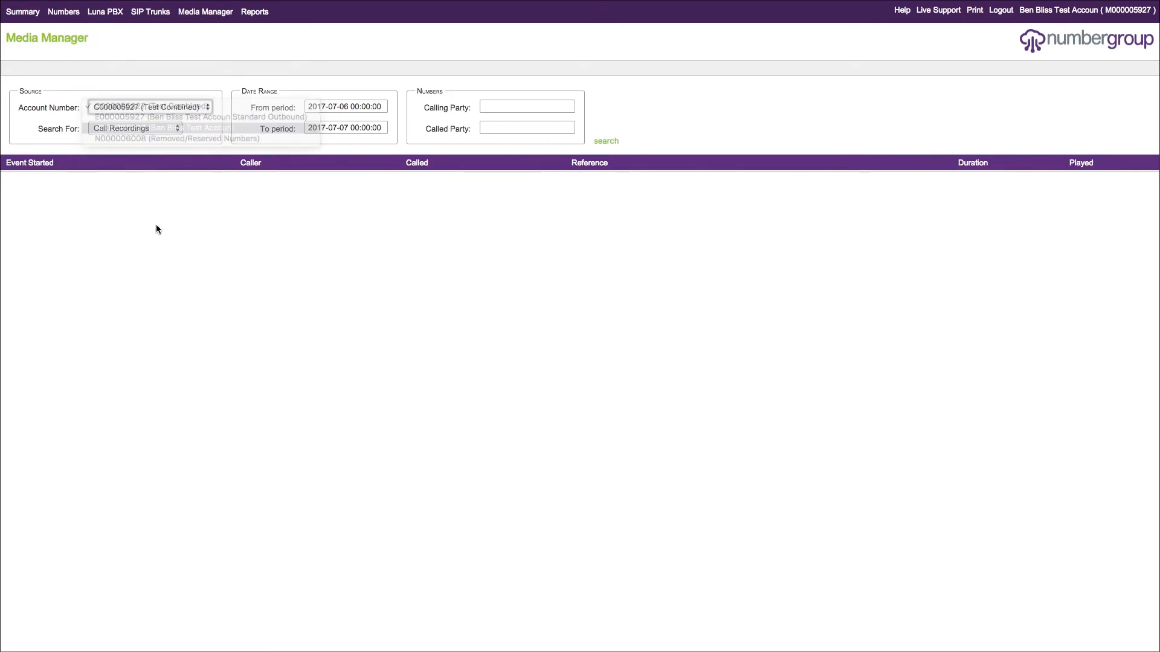
left_click(606, 143)
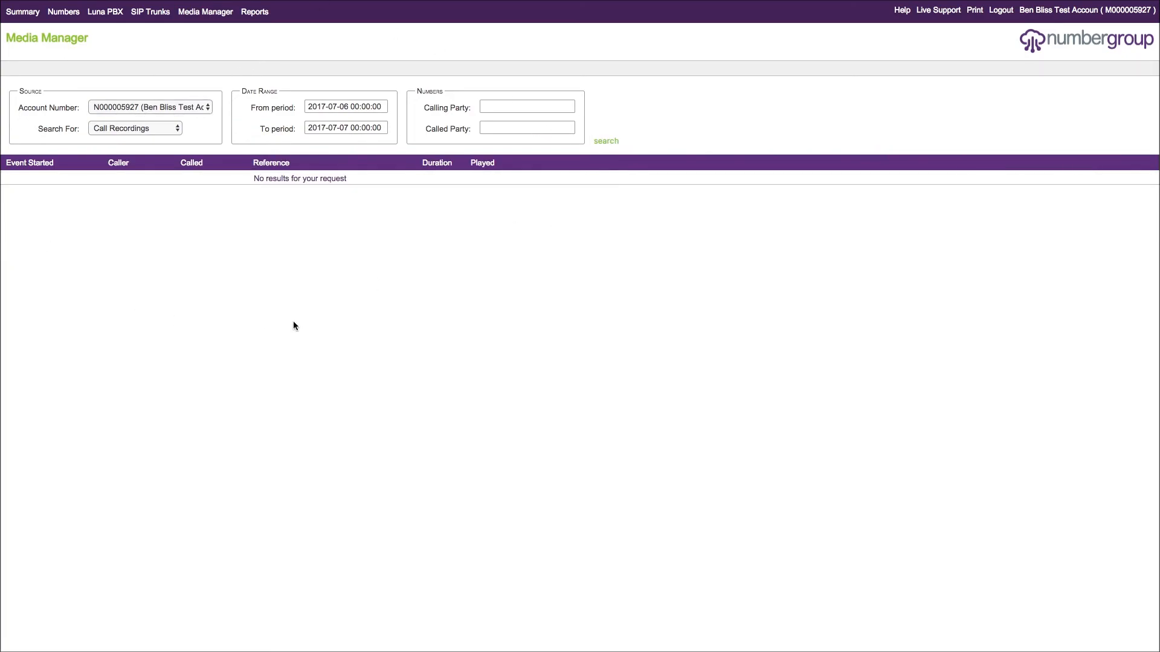
Step: Check the date choices for the start of the search period and the media types that can be searched for, keeping the current settings
left_click(373, 106)
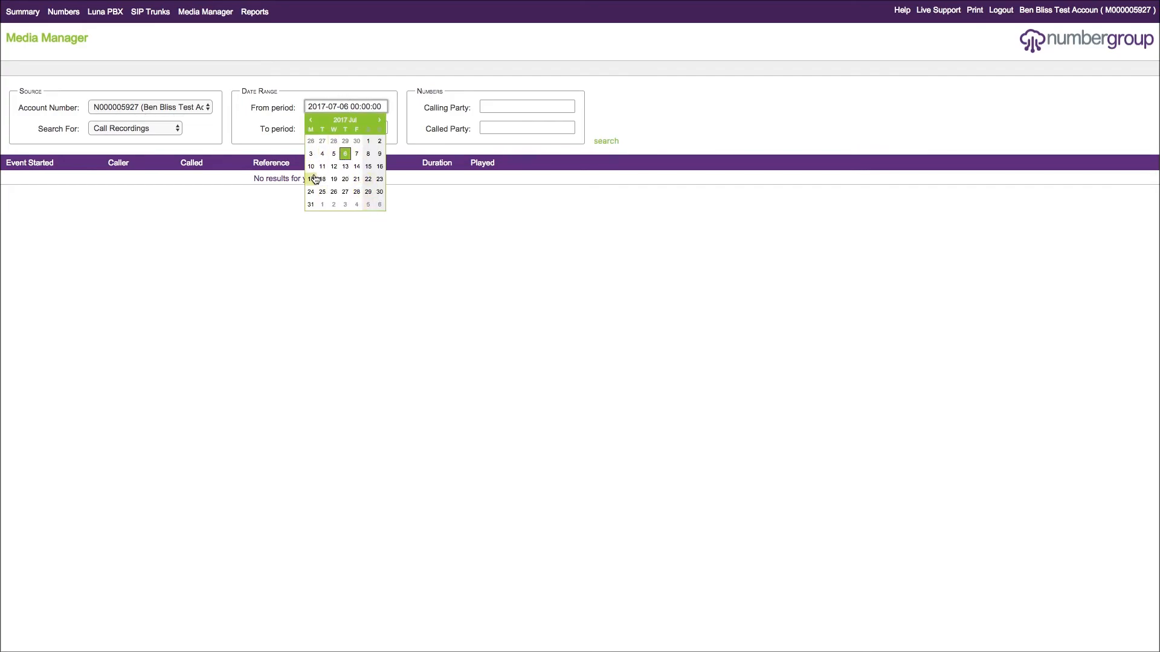
left_click(312, 68)
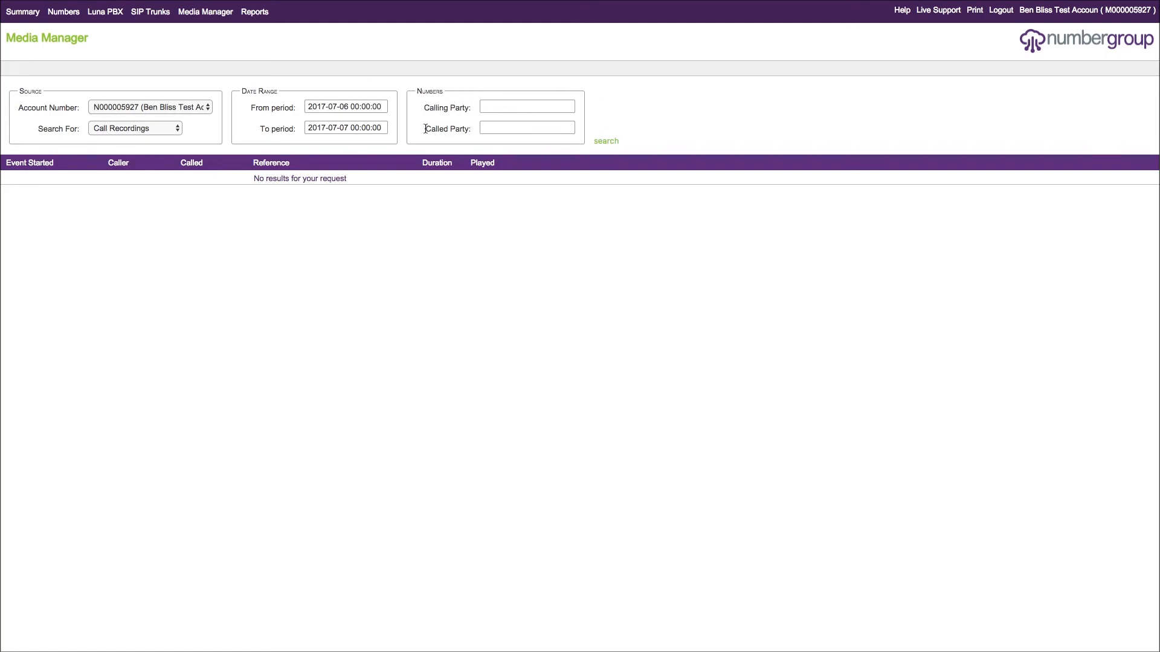
left_click(163, 129)
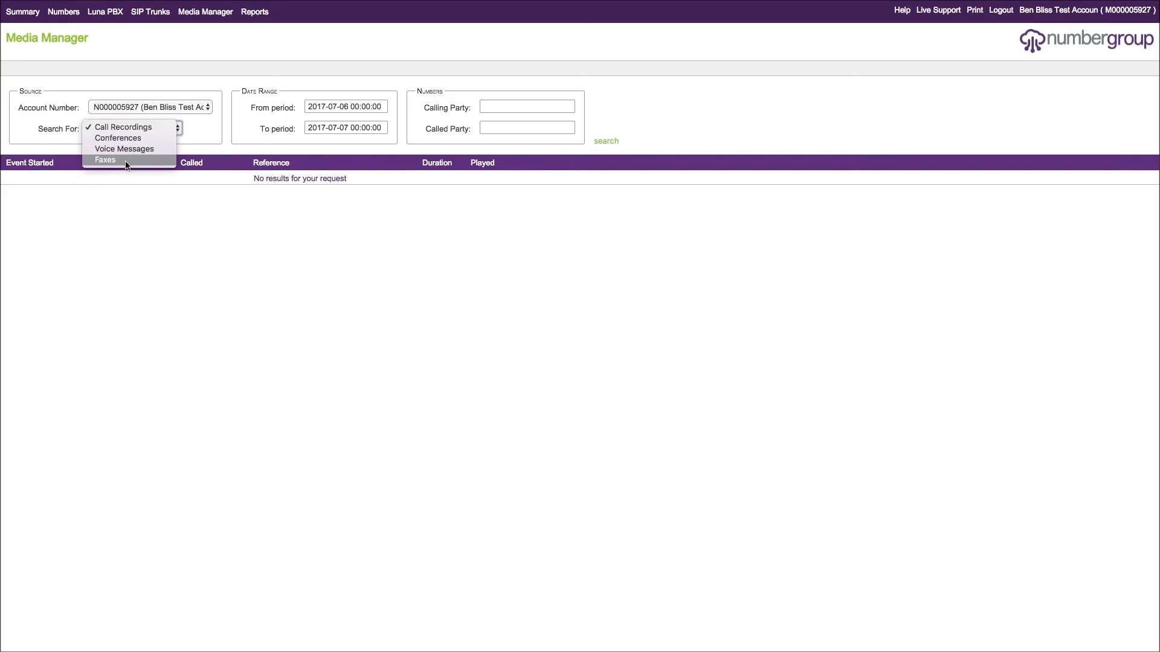
left_click(261, 63)
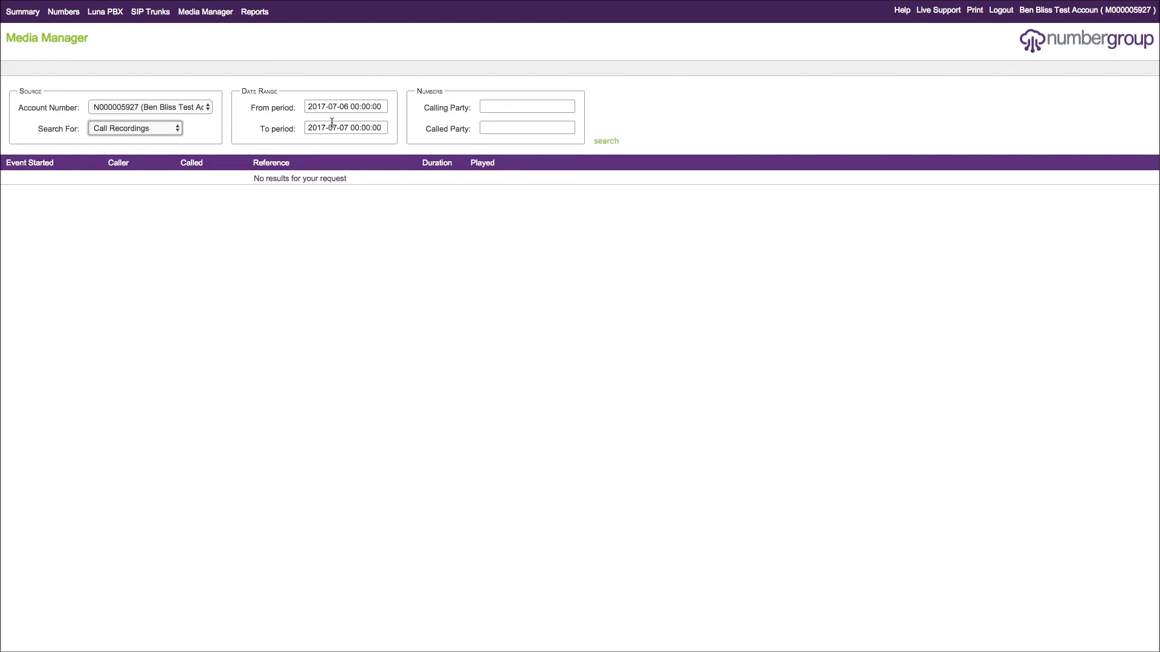
left_click(196, 8)
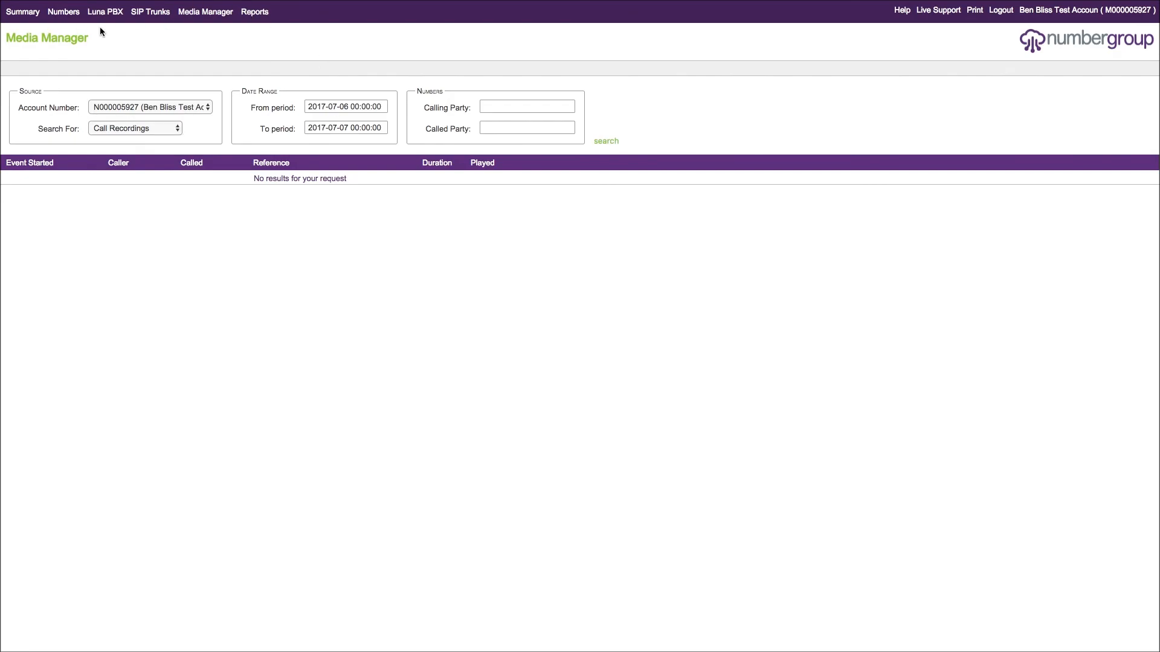